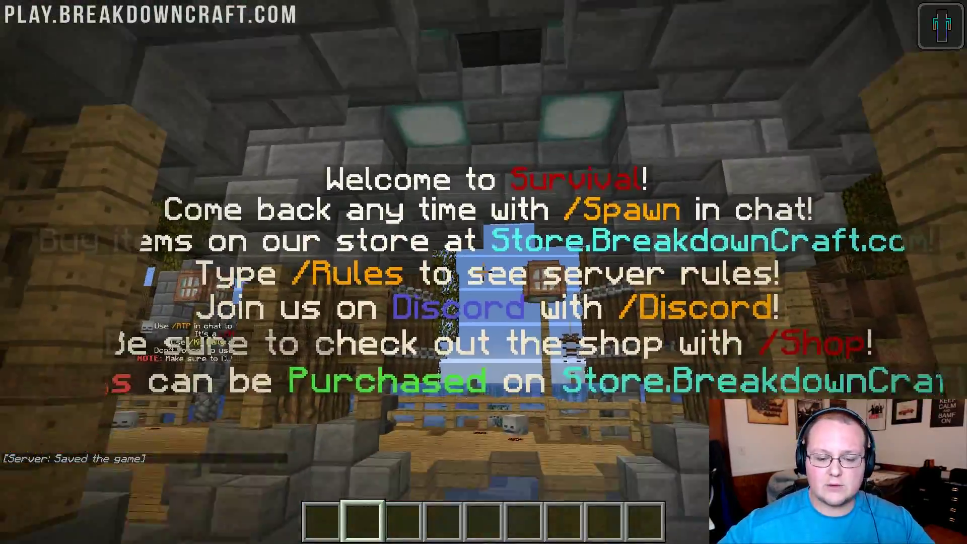
# Walk around the Survival spawn and examine its welcome, THE END and /RTP holograms.
pyautogui.press('w')
pyautogui.press('w')
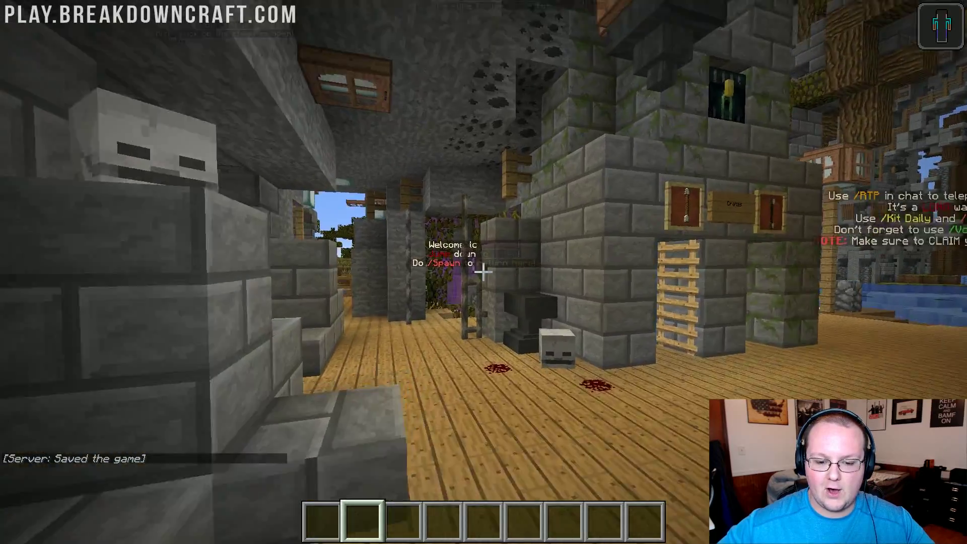
pyautogui.press('w')
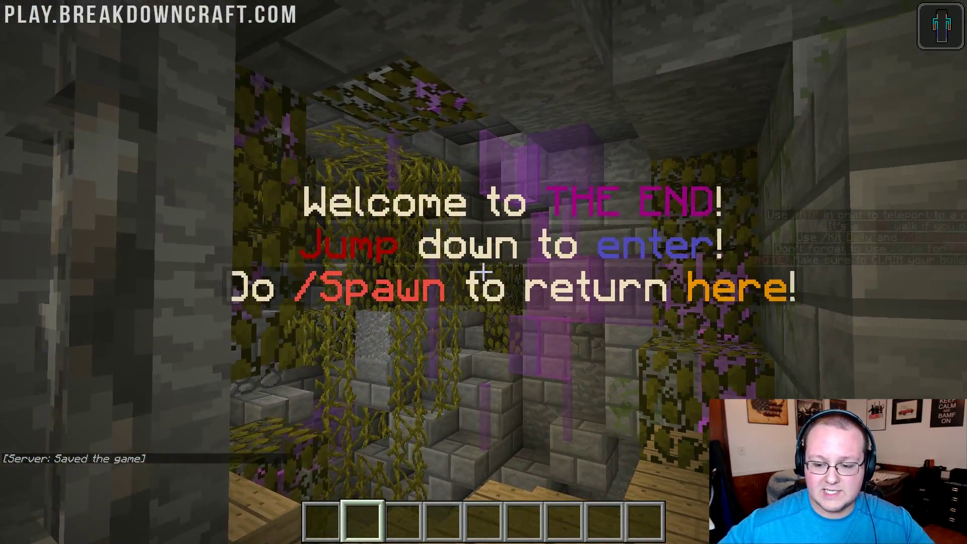
pyautogui.press('a')
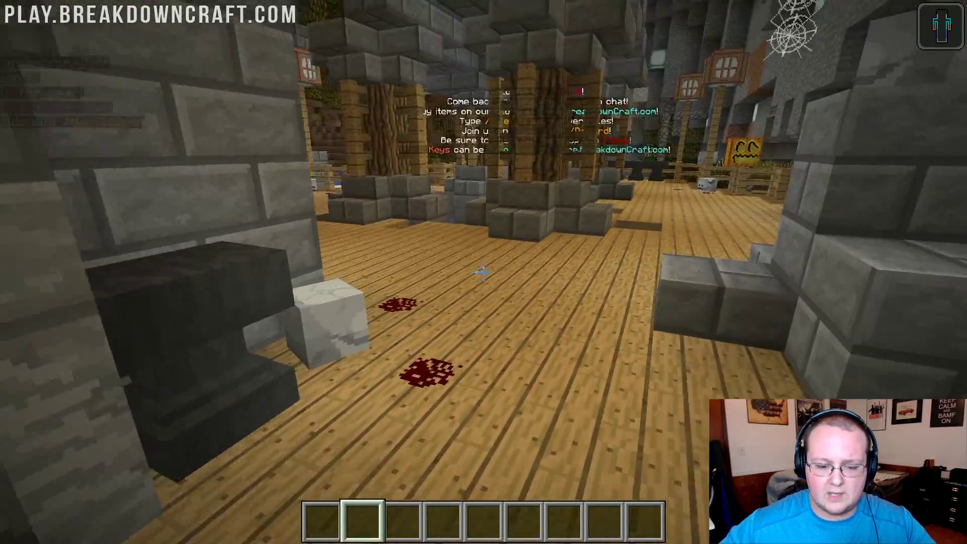
pyautogui.press('w')
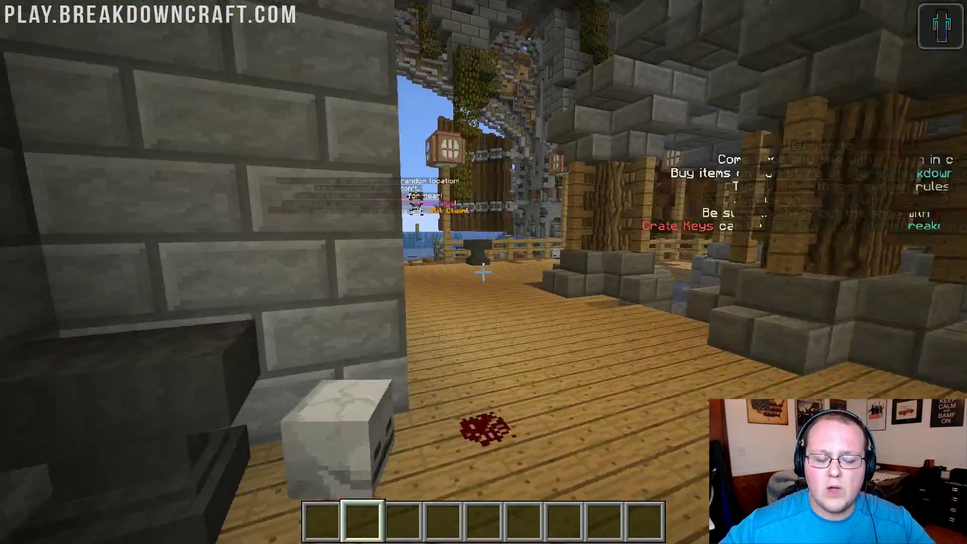
pyautogui.press('w')
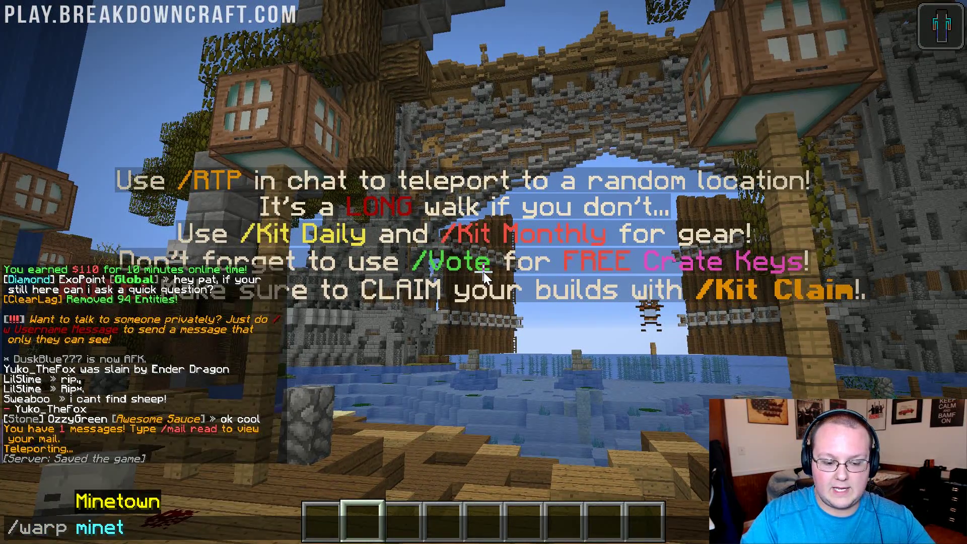
# Warp to Minetown with the /warp command and walk along the cobblestone path to the Minetown Notices board.
pyautogui.write('wn')
pyautogui.press('Return')
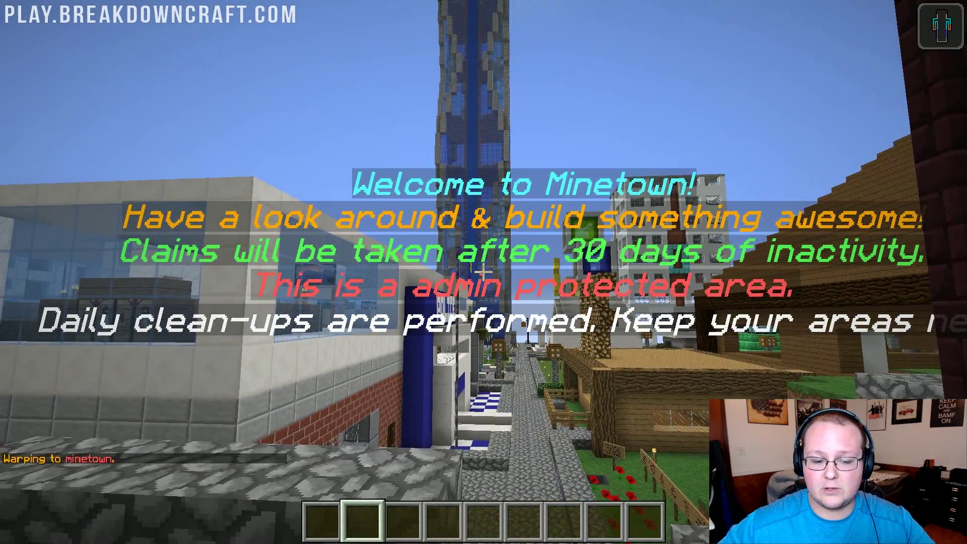
pyautogui.press('s')
pyautogui.press('d')
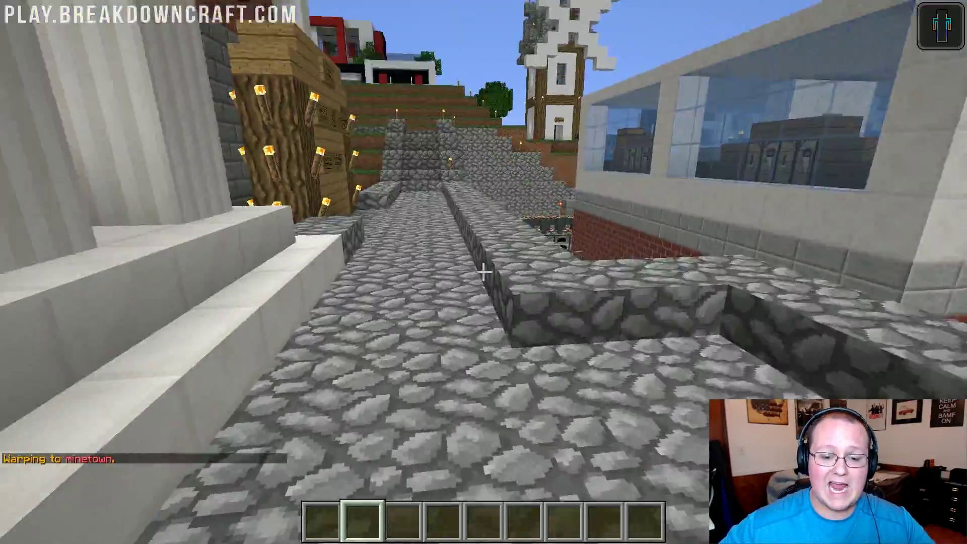
pyautogui.press('w')
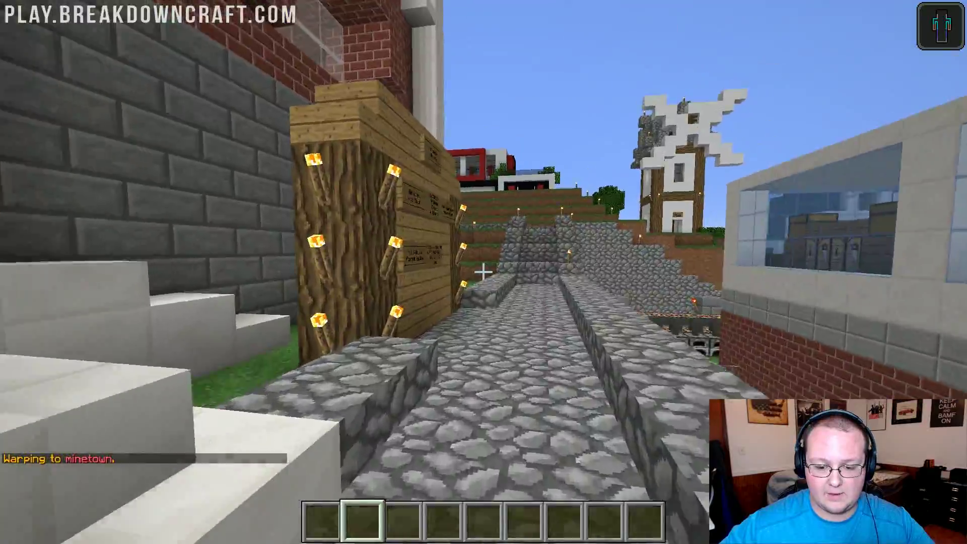
pyautogui.press('w')
pyautogui.press('s')
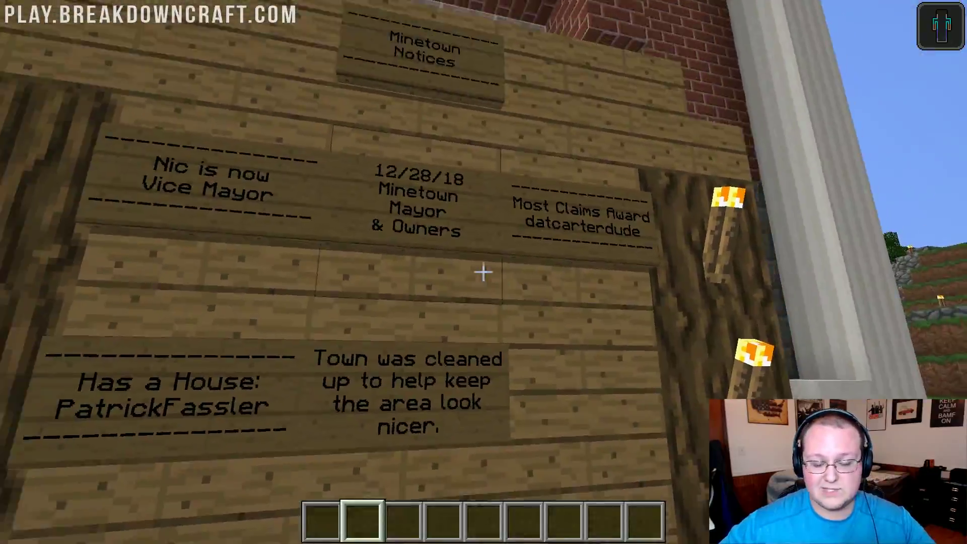
# Return to the Minetown arrival point and examine the multi-line welcome hologram from different angles.
pyautogui.press('w')
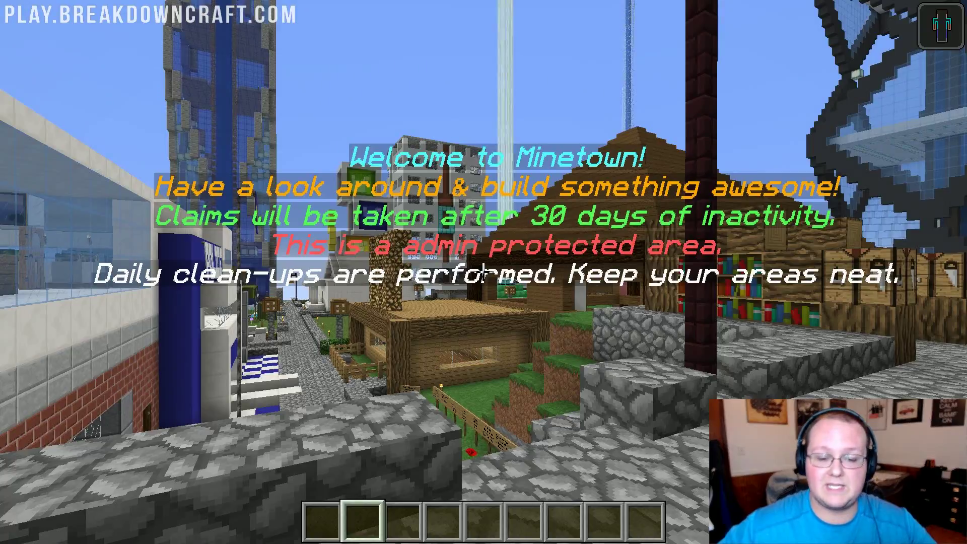
pyautogui.press('d')
pyautogui.press('w')
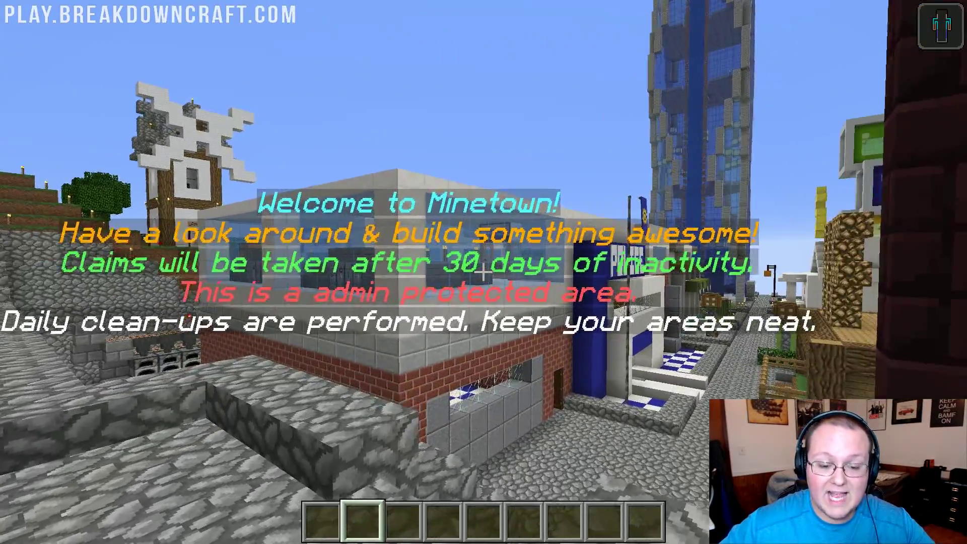
pyautogui.press('w')
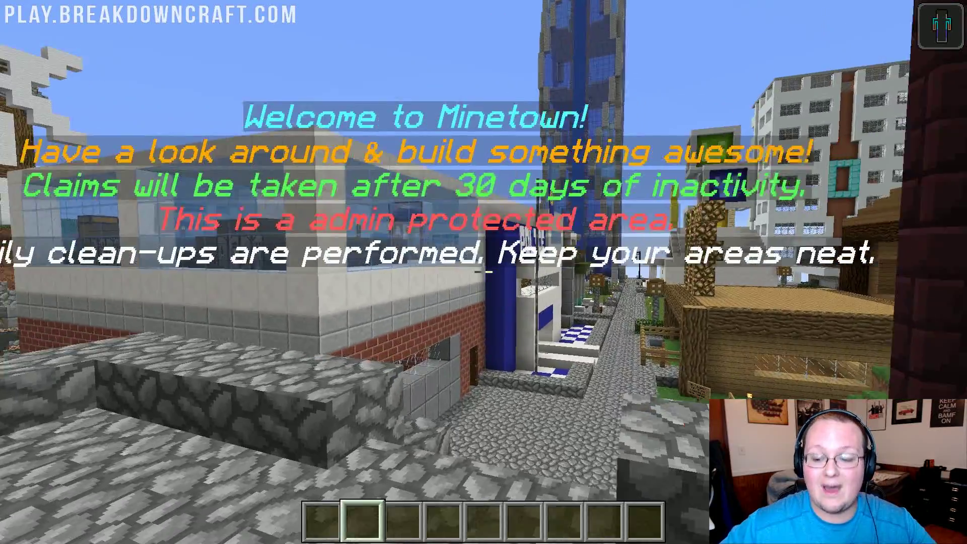
pyautogui.press('s')
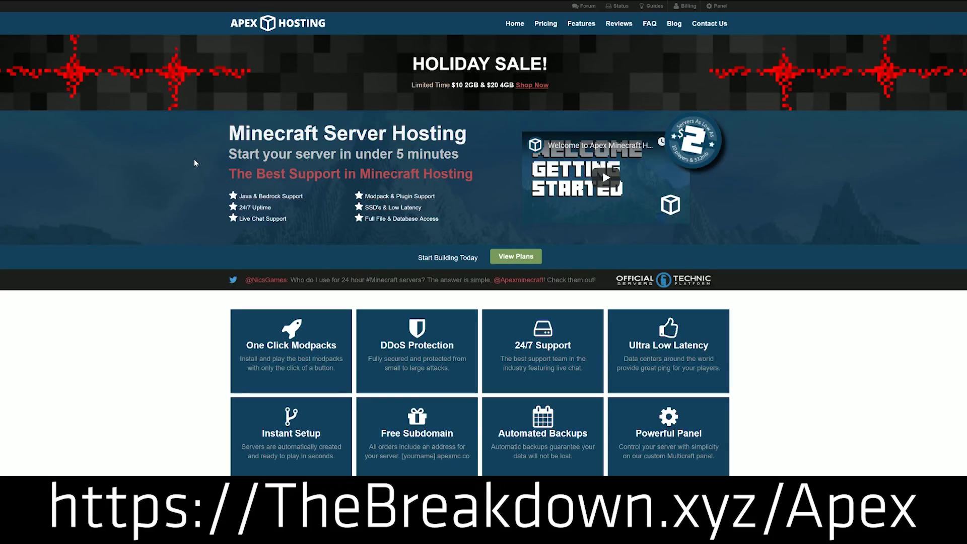
# Look through the Apex Hosting home page and its Minecraft server pricing plans in the browser.
pyautogui.scroll(-7, 195, 161)
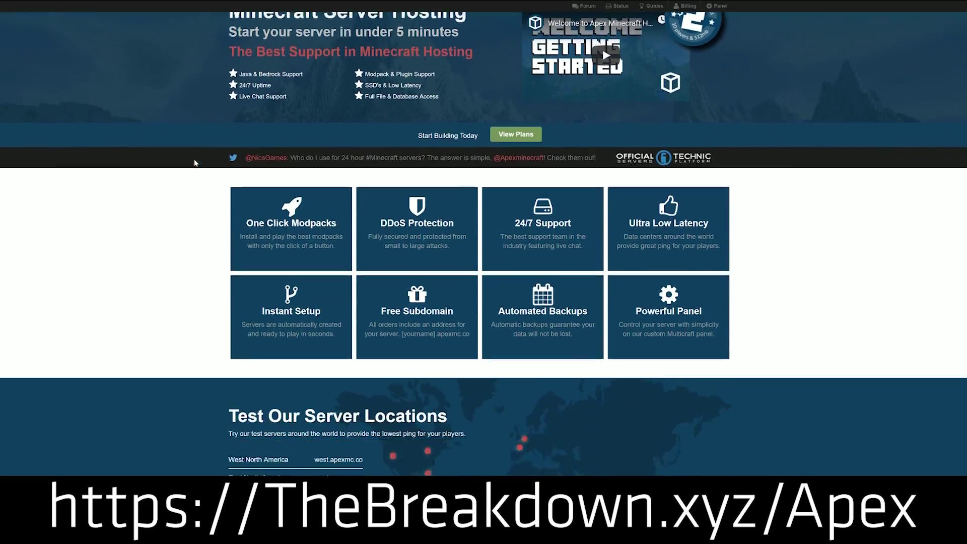
pyautogui.scroll(-1, 195, 162)
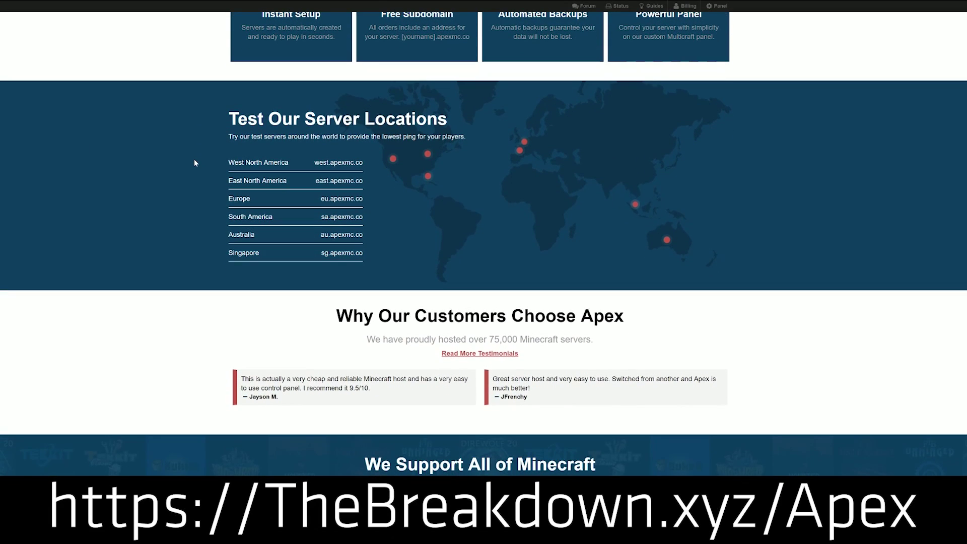
pyautogui.scroll(-5, 318, 160)
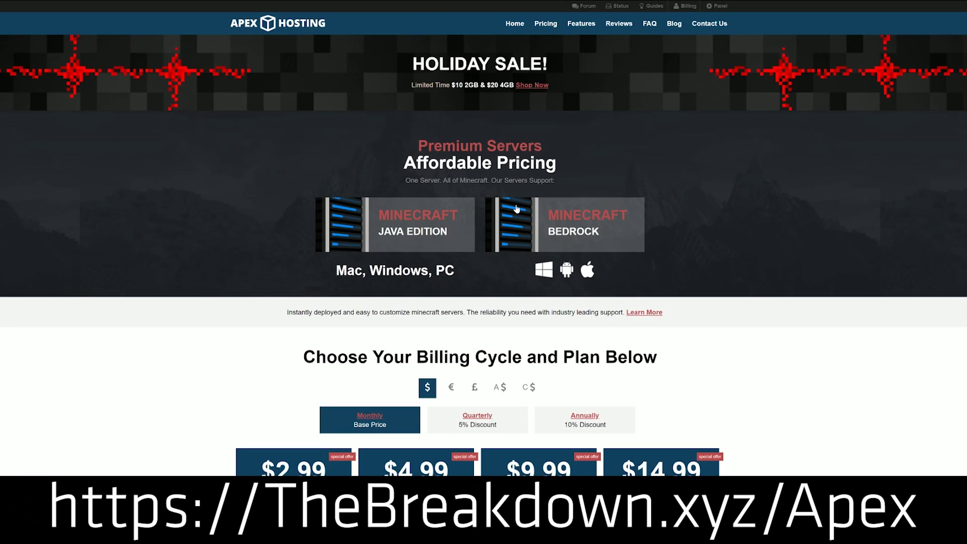
pyautogui.scroll(-5, 396, 212)
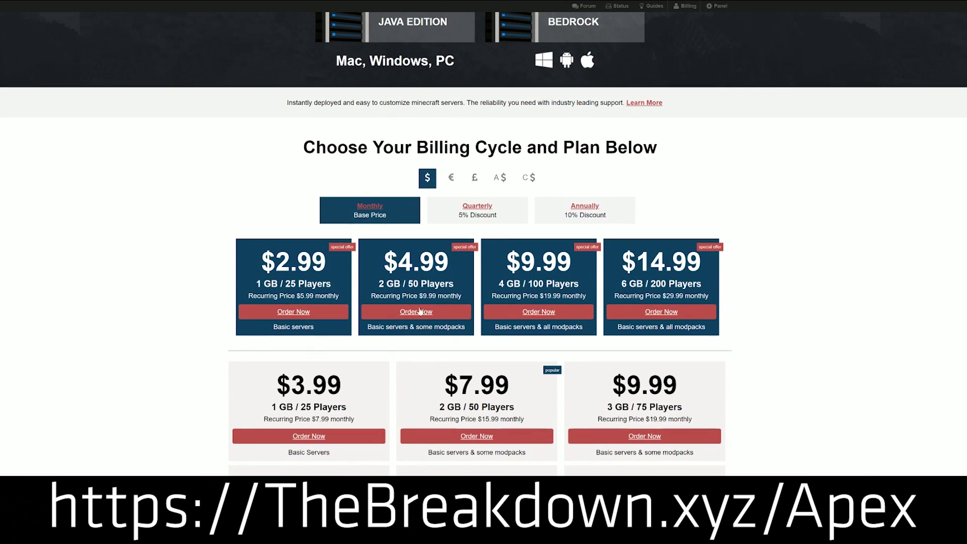
pyautogui.moveTo(461, 297); pyautogui.dragTo(384, 250)
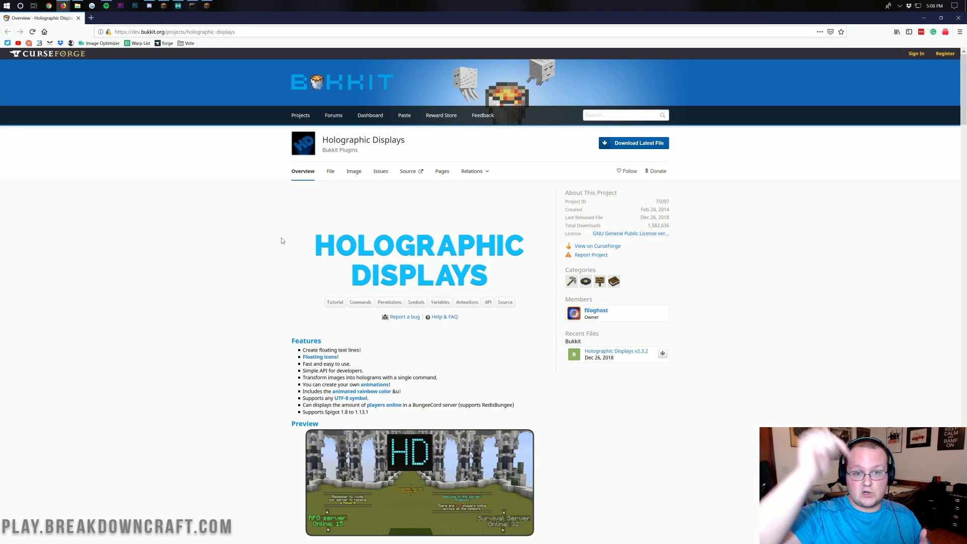
# Review the Holographic Displays plugin's Bukkit overview page, from its features down to the comments.
pyautogui.scroll(-6, 319, 234)
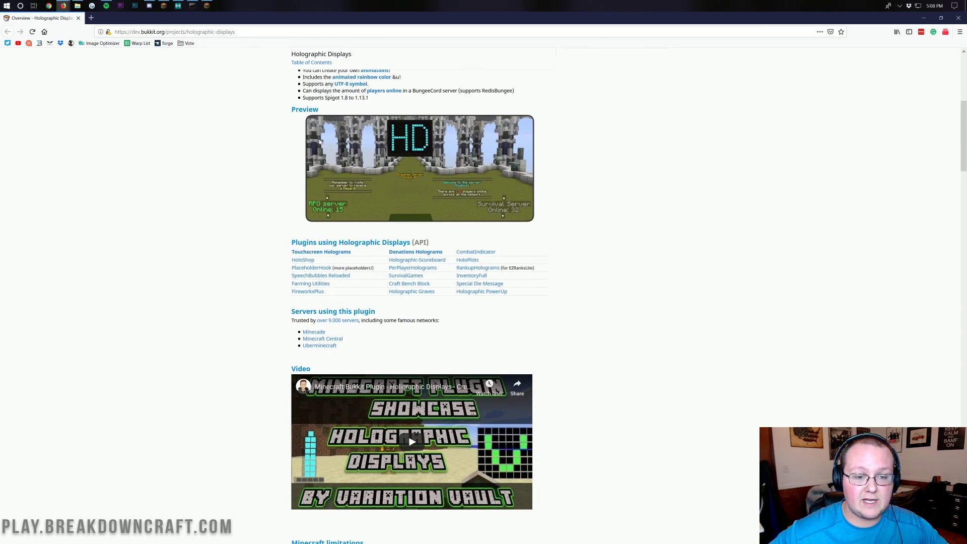
pyautogui.scroll(2, 319, 234)
pyautogui.scroll(-4, 319, 234)
pyautogui.scroll(-8, 319, 234)
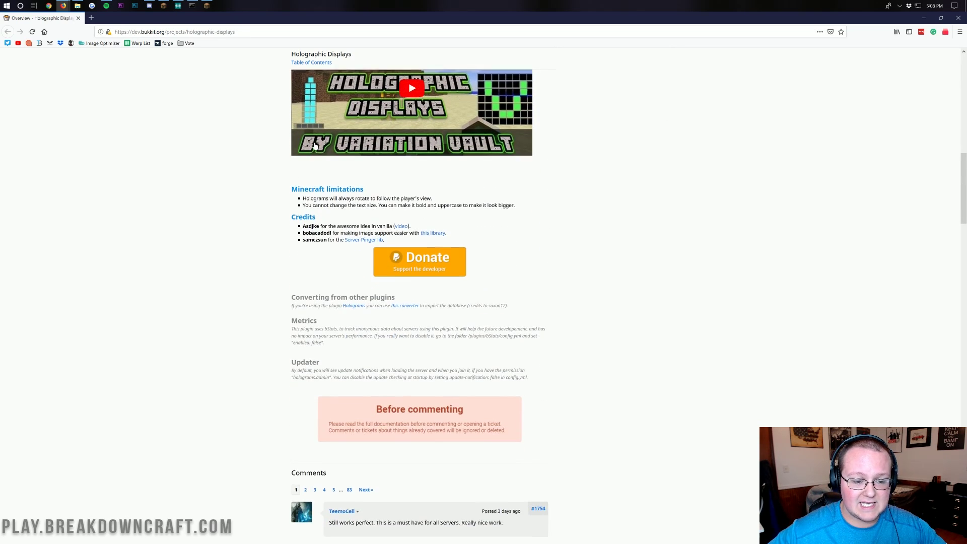
pyautogui.scroll(7, 322, 195)
pyautogui.scroll(9, 353, 302)
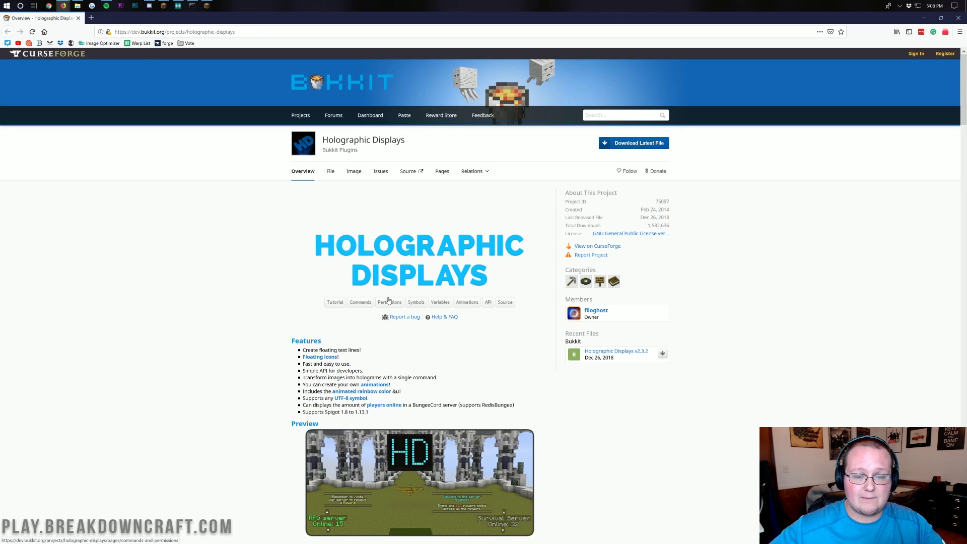
pyautogui.click(388, 301)
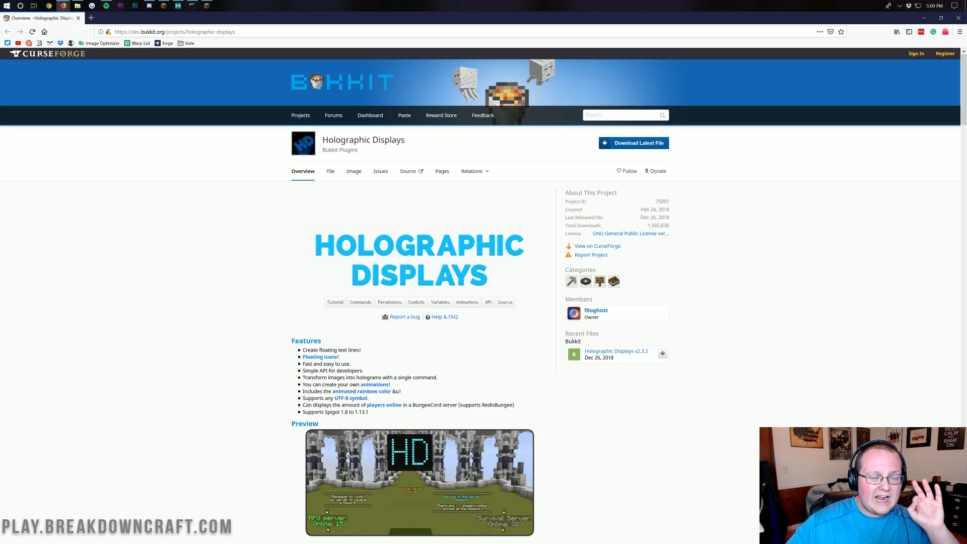
pyautogui.hotkey('alt', 'Tab')
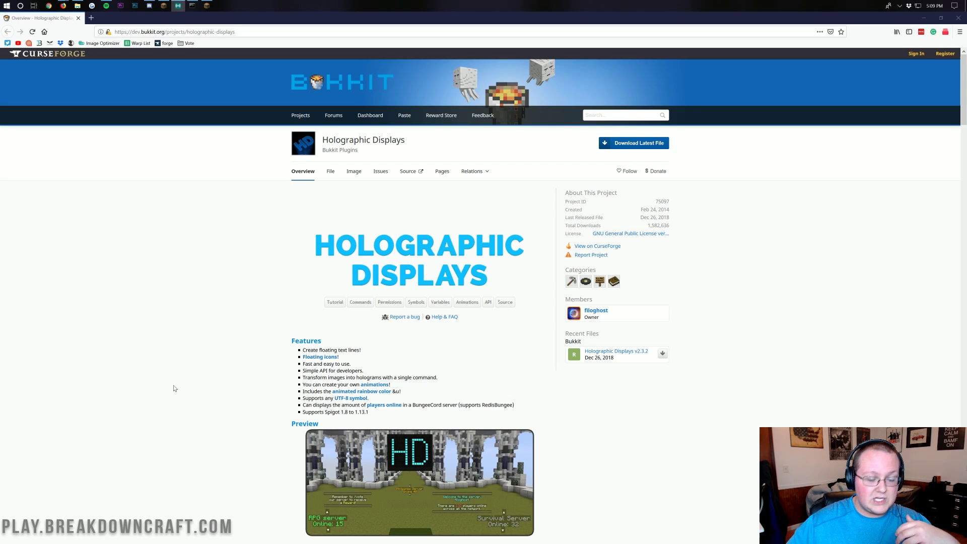
pyautogui.click(181, 341)
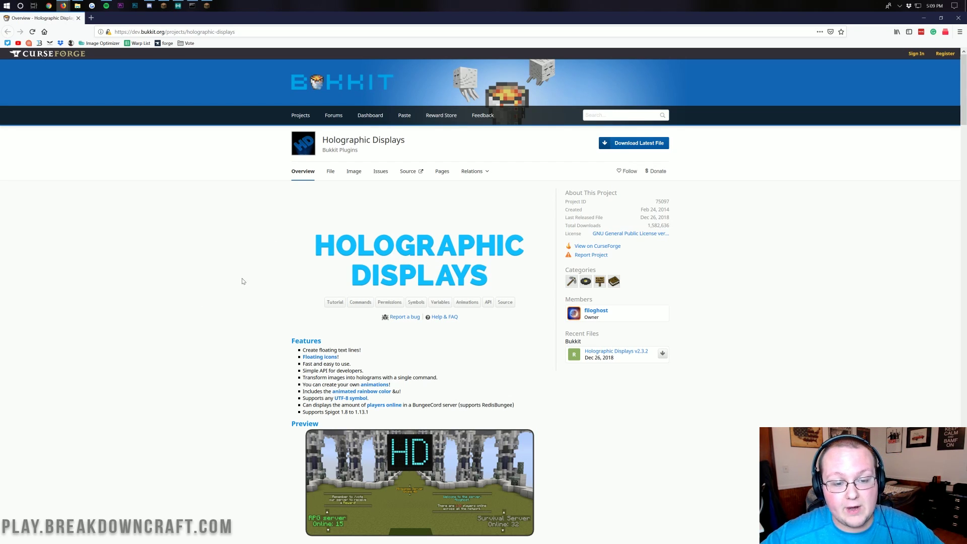
# Highlight the supported Spigot version 1.13.1 in the plugin's feature list.
pyautogui.scroll(-1, 249, 242)
pyautogui.scroll(1, 453, 212)
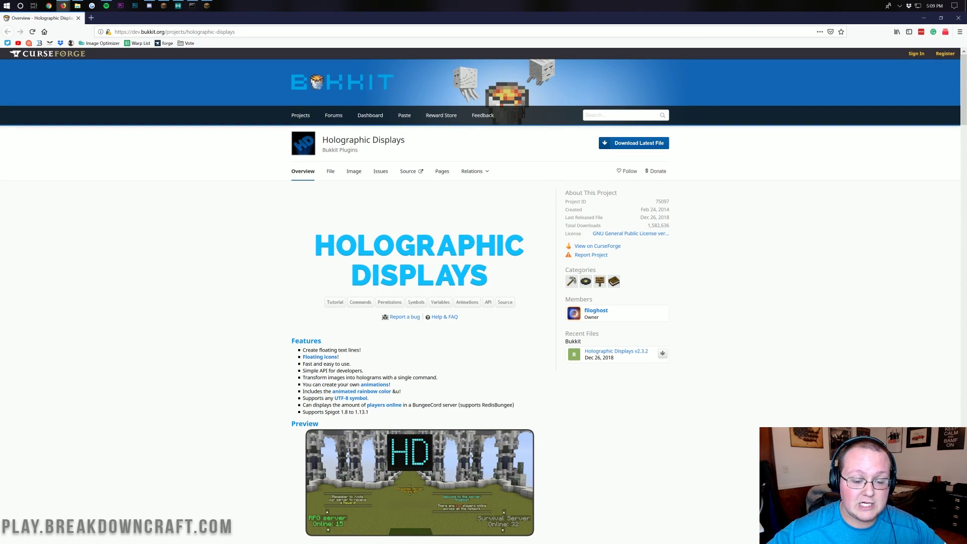
pyautogui.moveTo(373, 414); pyautogui.dragTo(354, 412)
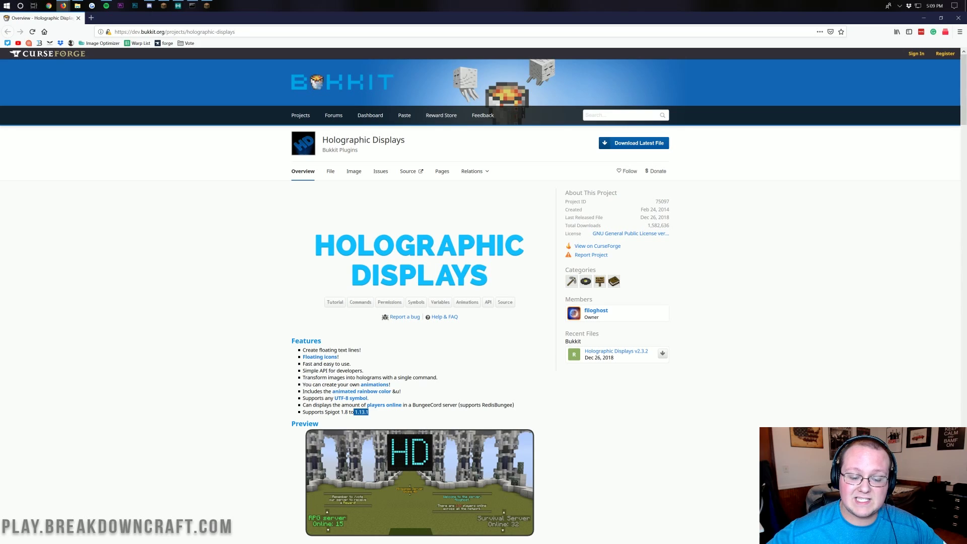
# Minimize the browser and open the HolographicDisplays folder inside Survival Backup's plugins folder in File Explorer.
pyautogui.click(923, 18)
pyautogui.press('BackSpace')
pyautogui.press('BackSpace')
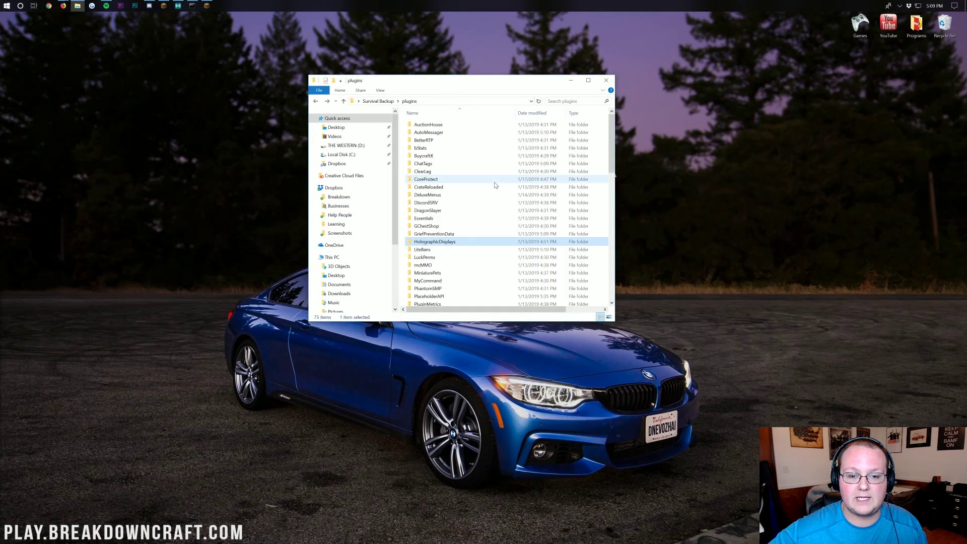
pyautogui.doubleClick(421, 141)
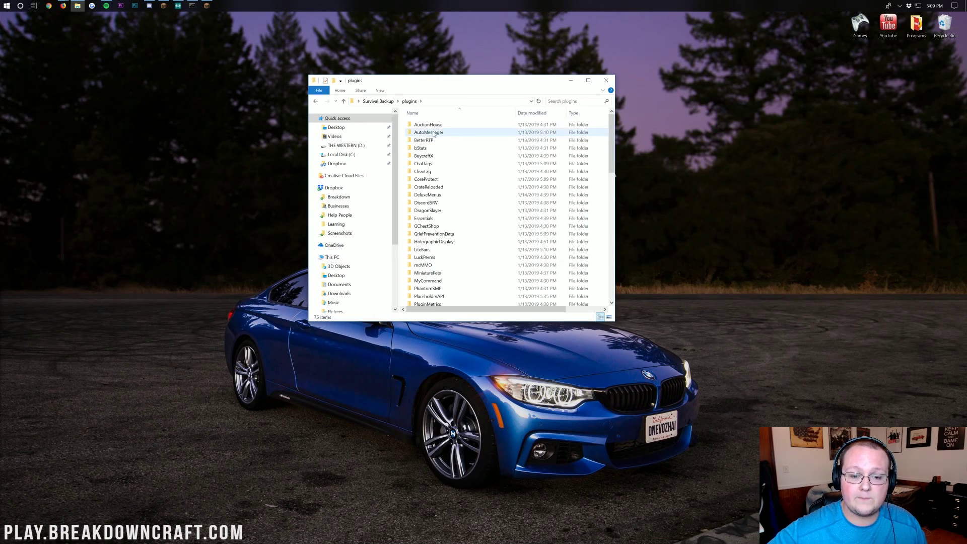
pyautogui.click(436, 242)
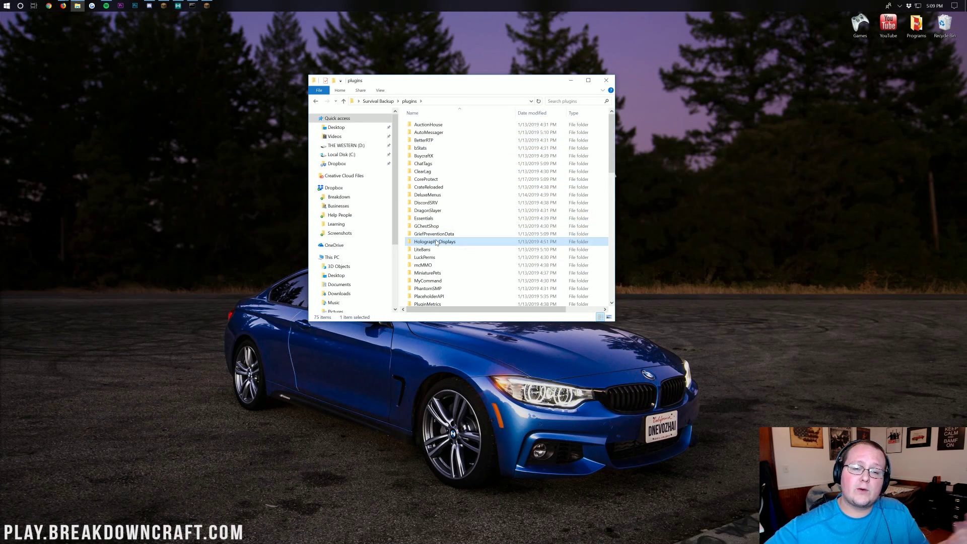
pyautogui.doubleClick(436, 242)
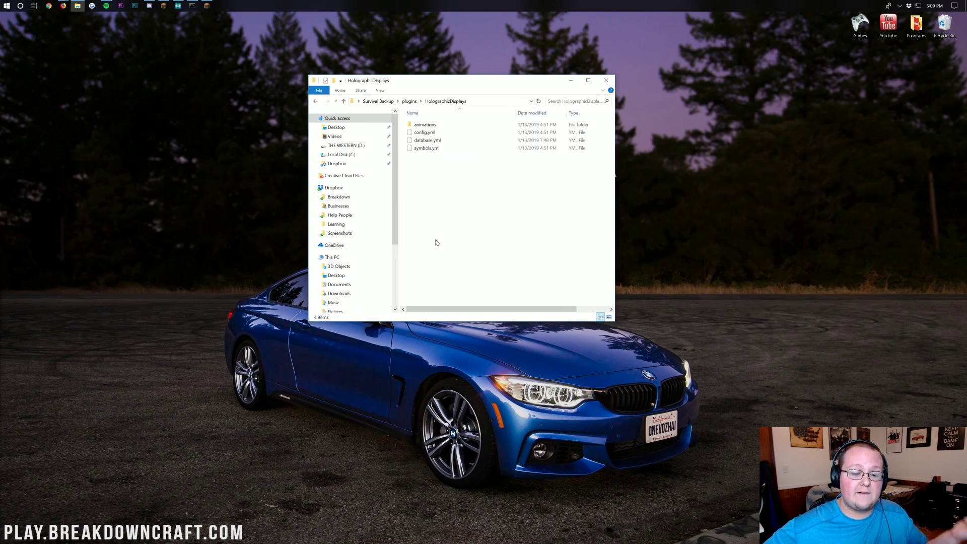
# Open the plugin's config.yml in Notepad++.
pyautogui.click(436, 133)
pyautogui.rightClick(436, 133)
pyautogui.click(459, 150)
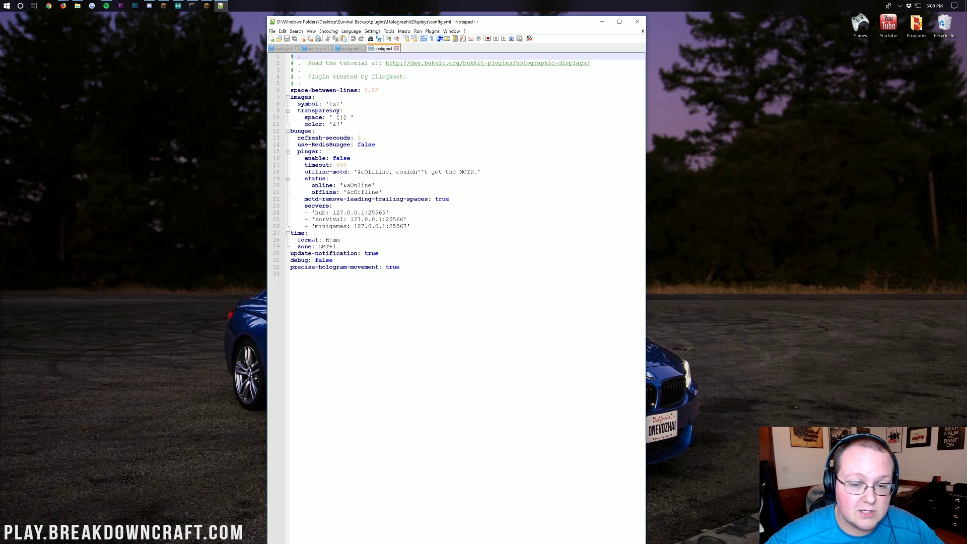
# Examine the config settings from the bungee section to precise-hologram-movement, and close Notepad++.
pyautogui.moveTo(402, 267); pyautogui.dragTo(291, 131)
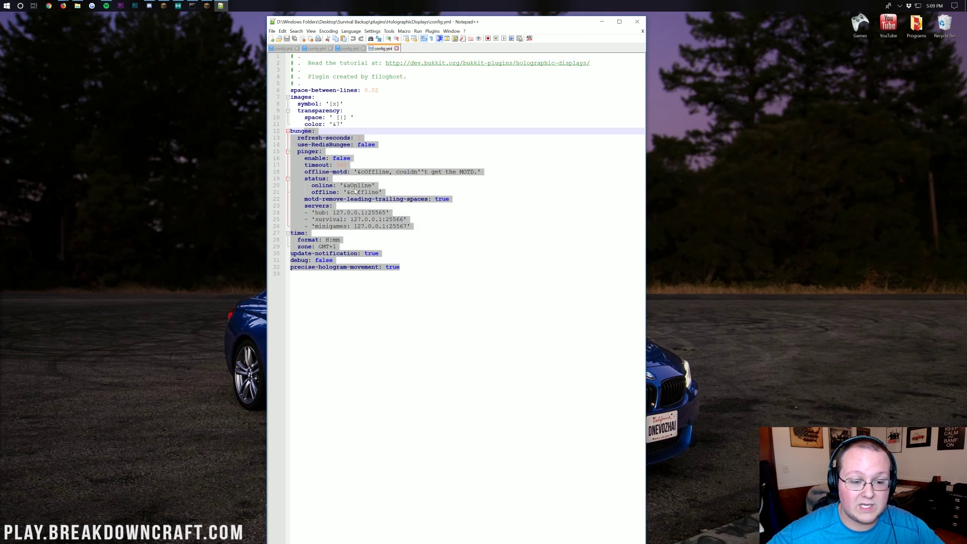
pyautogui.click(364, 192)
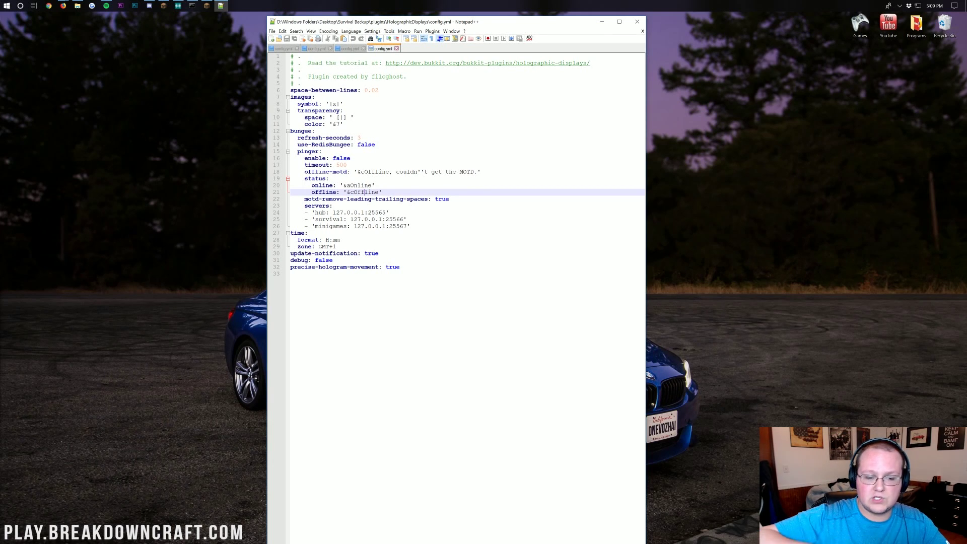
pyautogui.click(637, 22)
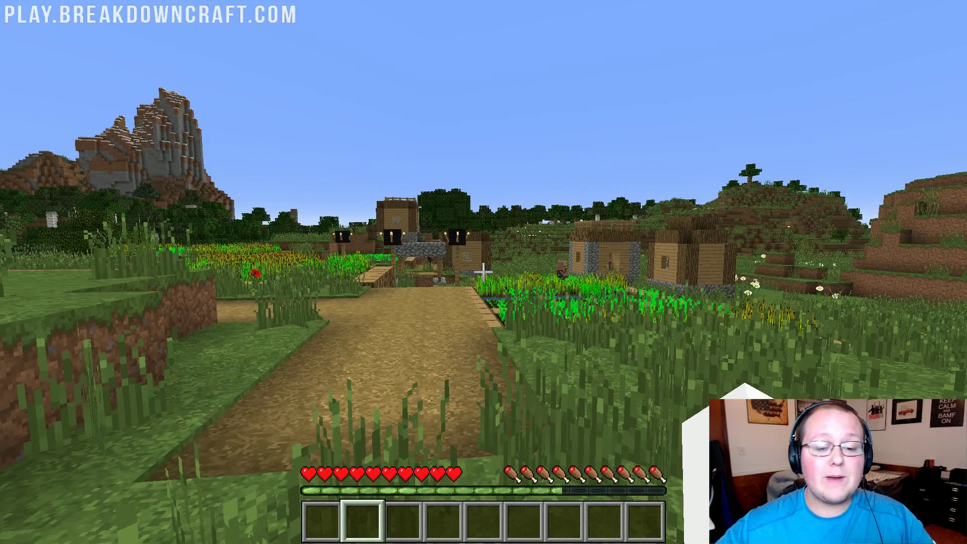
# Enable fly mode, fly up over the village and land back on the dirt path.
pyautogui.press('w')
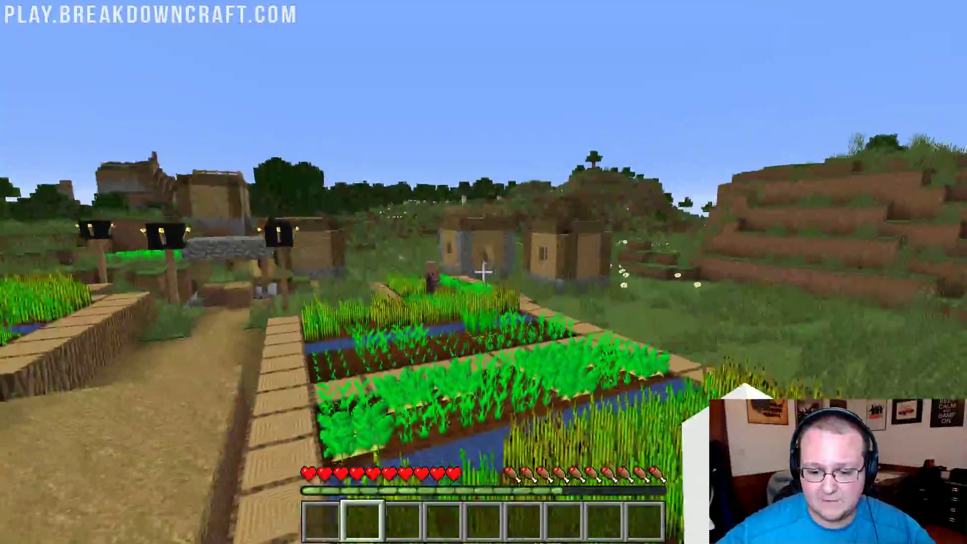
pyautogui.press('/')
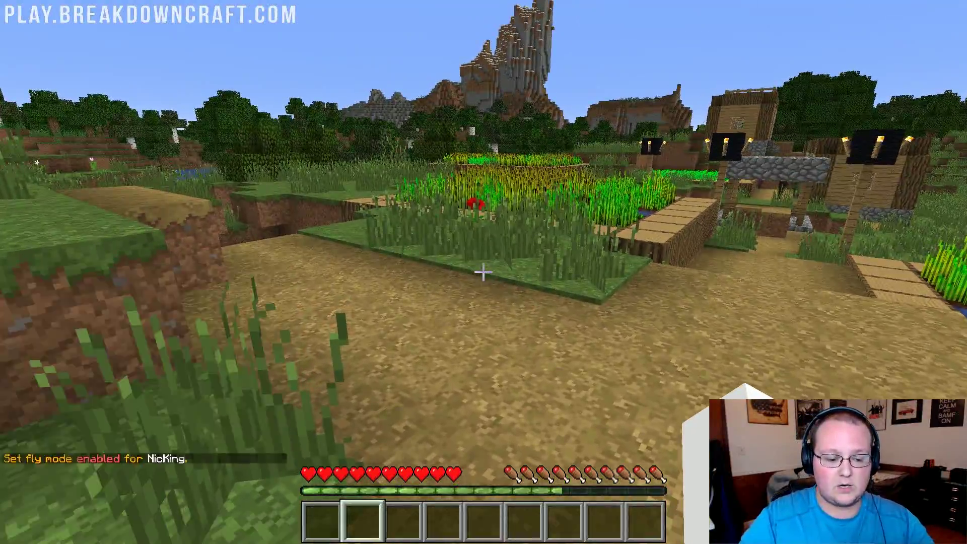
pyautogui.press('space')
pyautogui.press('space')
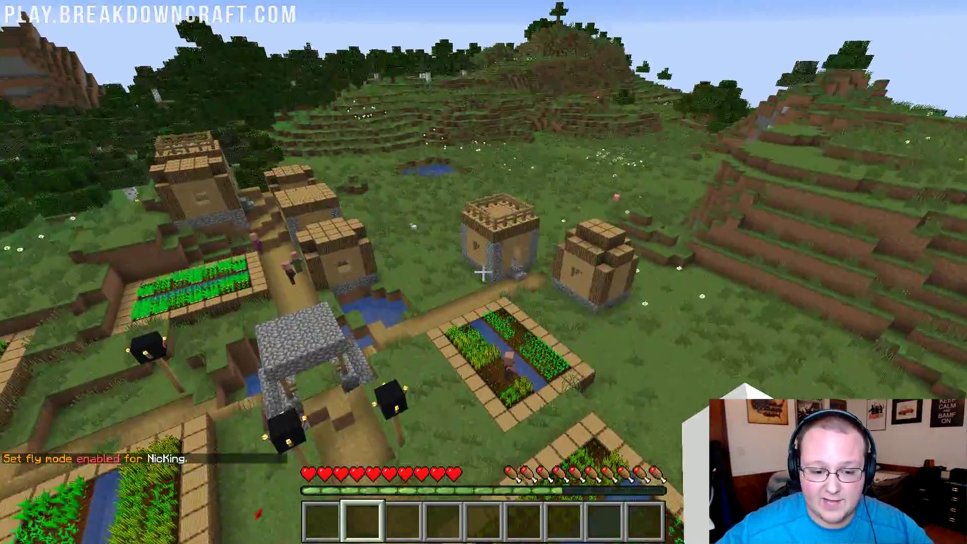
pyautogui.click(483, 272)
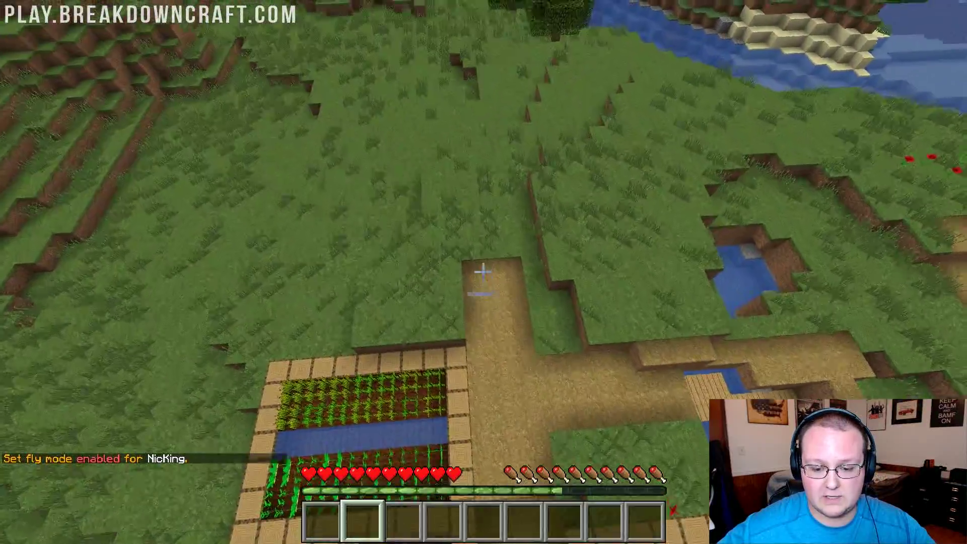
pyautogui.press('shift')
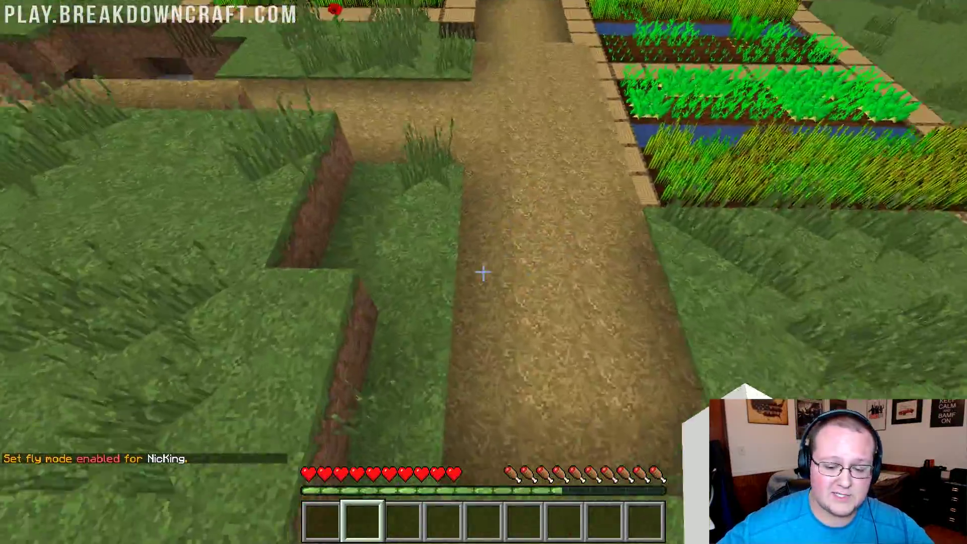
pyautogui.press('w')
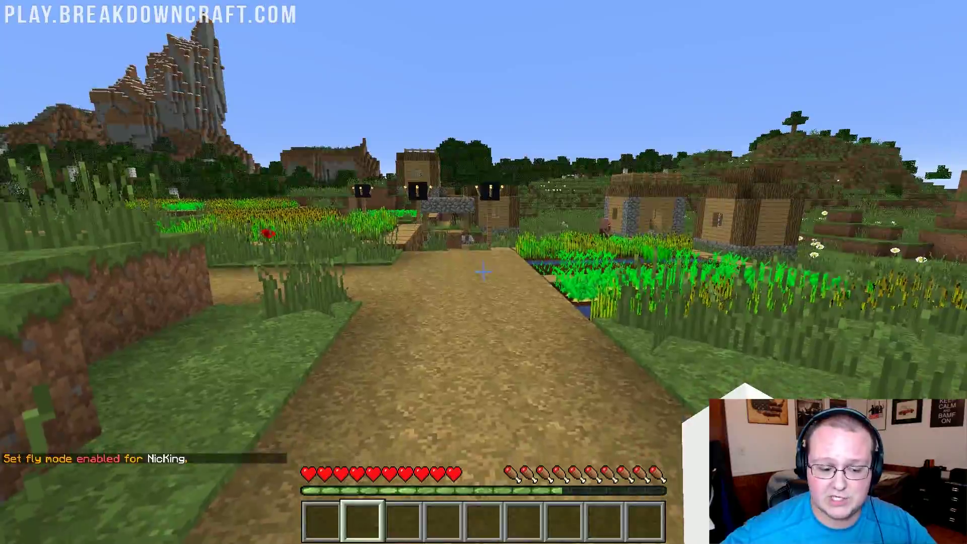
pyautogui.press('space')
pyautogui.press('space')
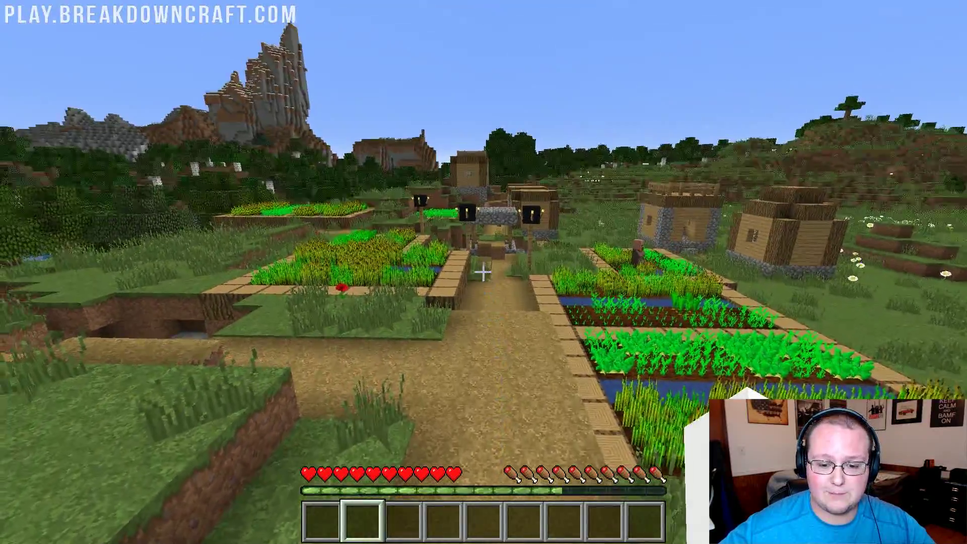
pyautogui.press('s')
pyautogui.press('s')
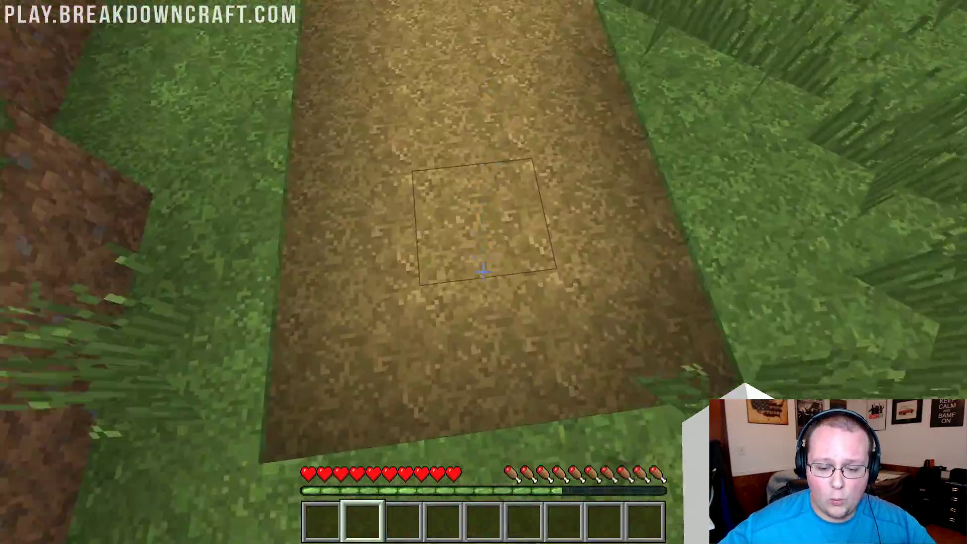
pyautogui.press('w')
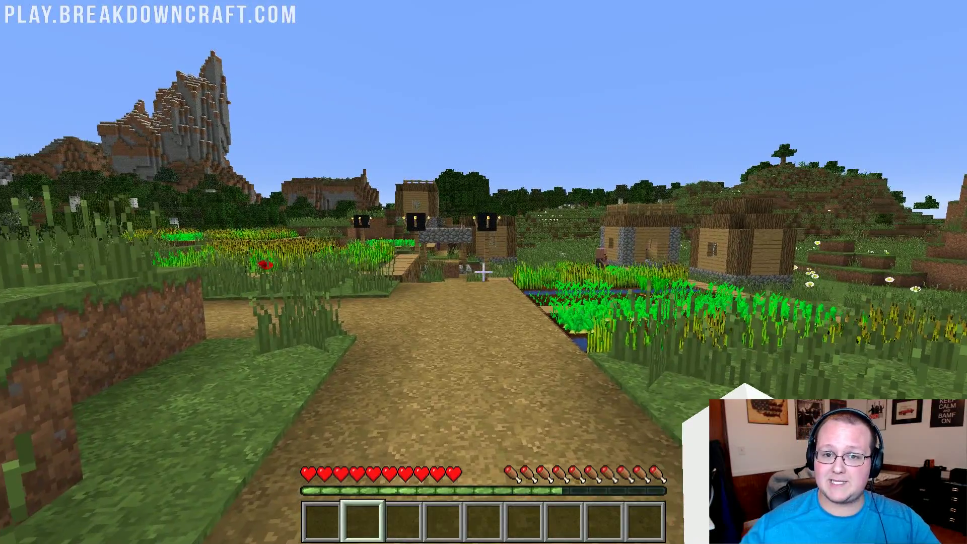
pyautogui.press('s')
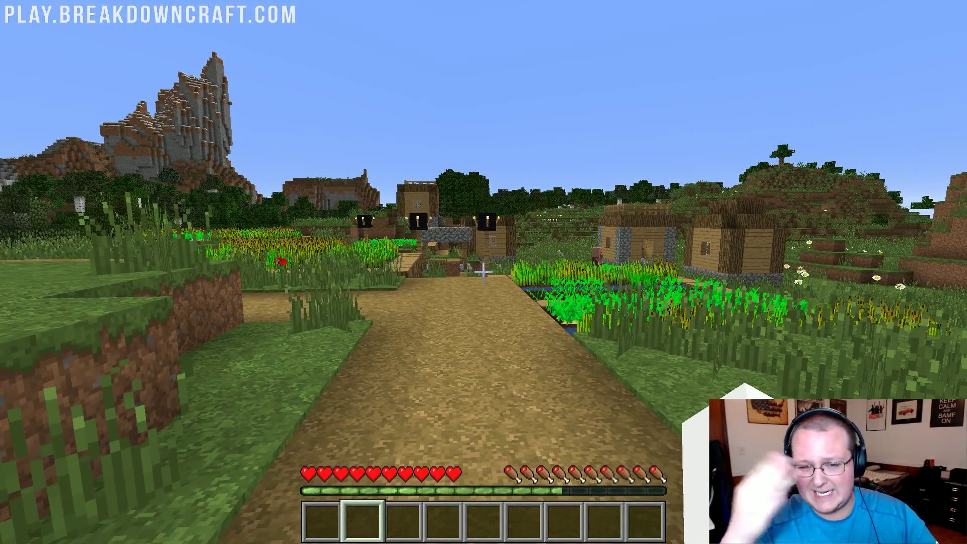
# Run /holo help and read the description of the /holo create command in the list.
pyautogui.write('/holo help')
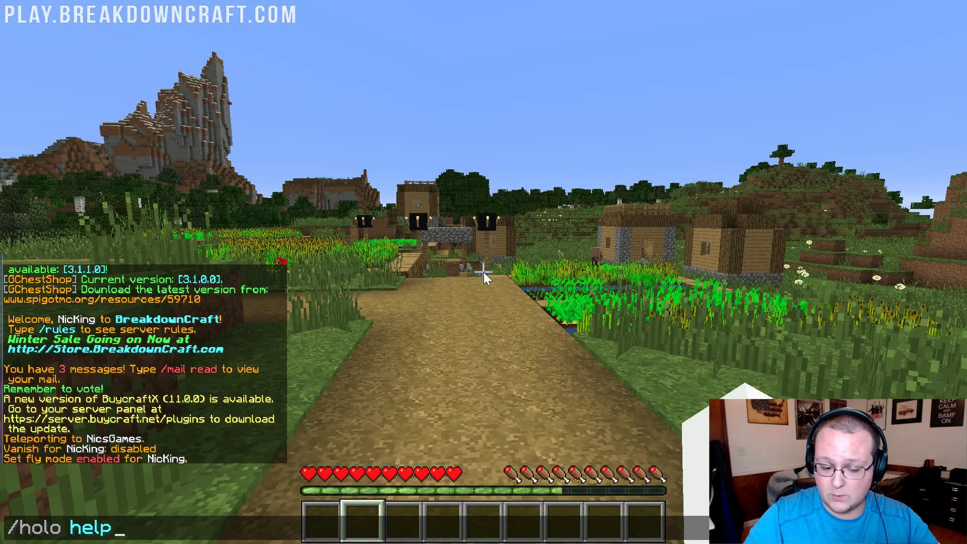
pyautogui.press('Return')
pyautogui.press('t')
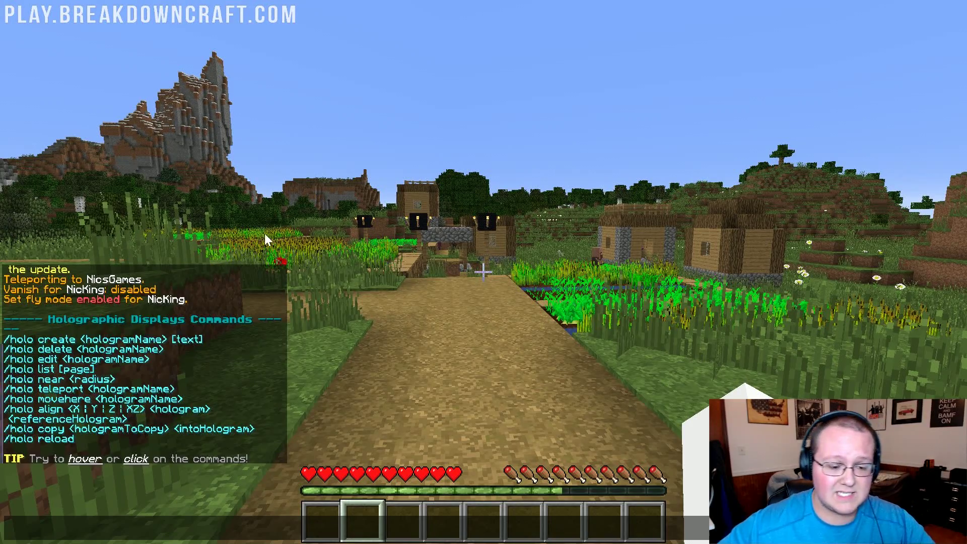
pyautogui.moveTo(99, 436)
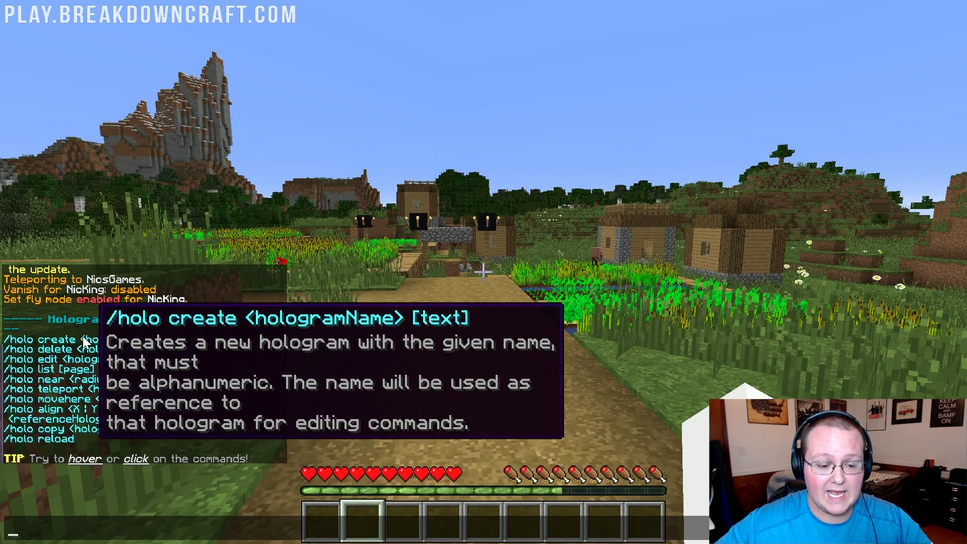
pyautogui.moveTo(83, 347)
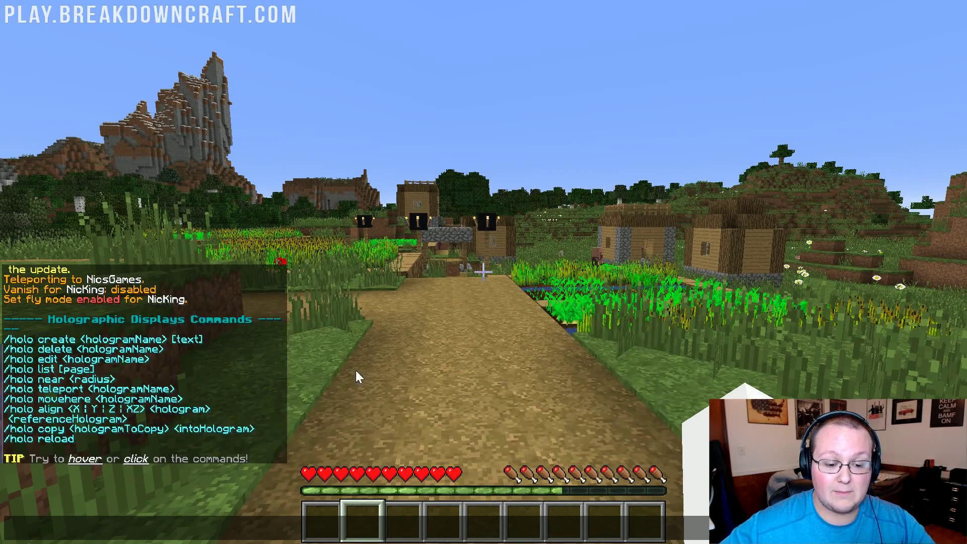
pyautogui.press('Escape')
# Stand on the village's dirt path and create a hologram named tutorial with the text "Welcome To The Village".
pyautogui.press('w')
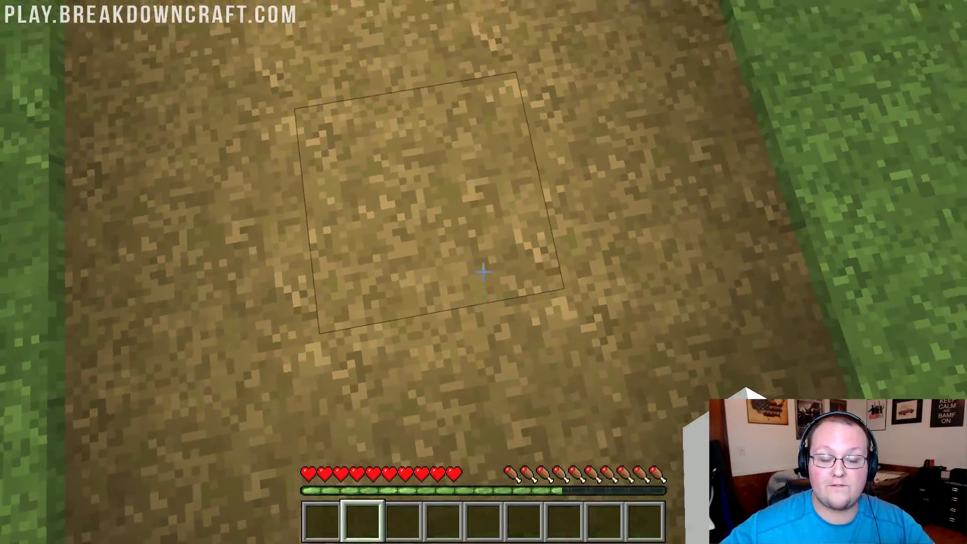
pyautogui.moveTo(483, 271)
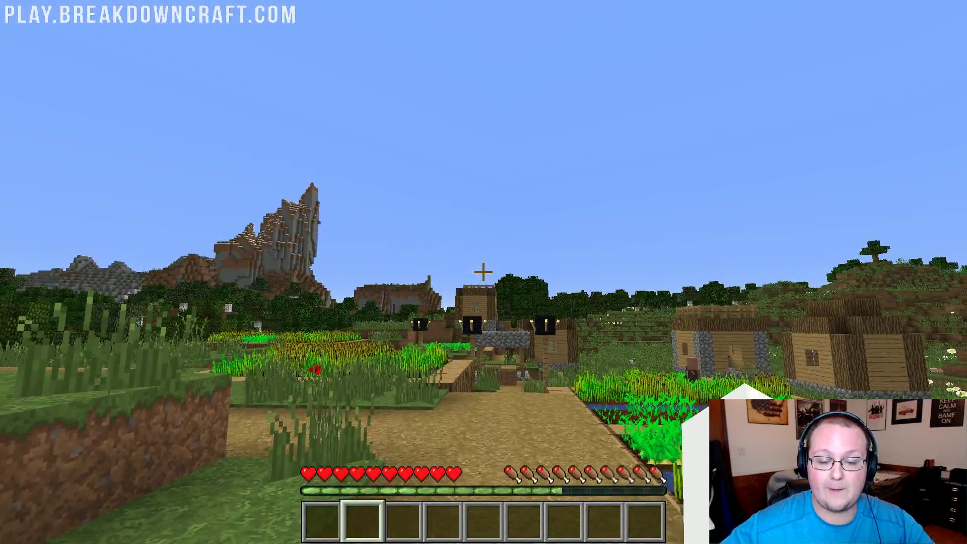
pyautogui.press('space')
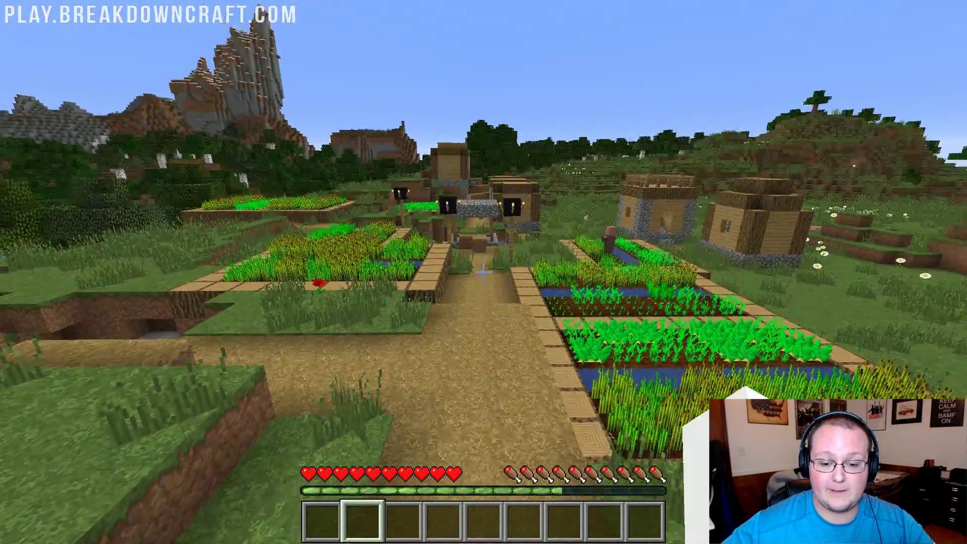
pyautogui.press('w')
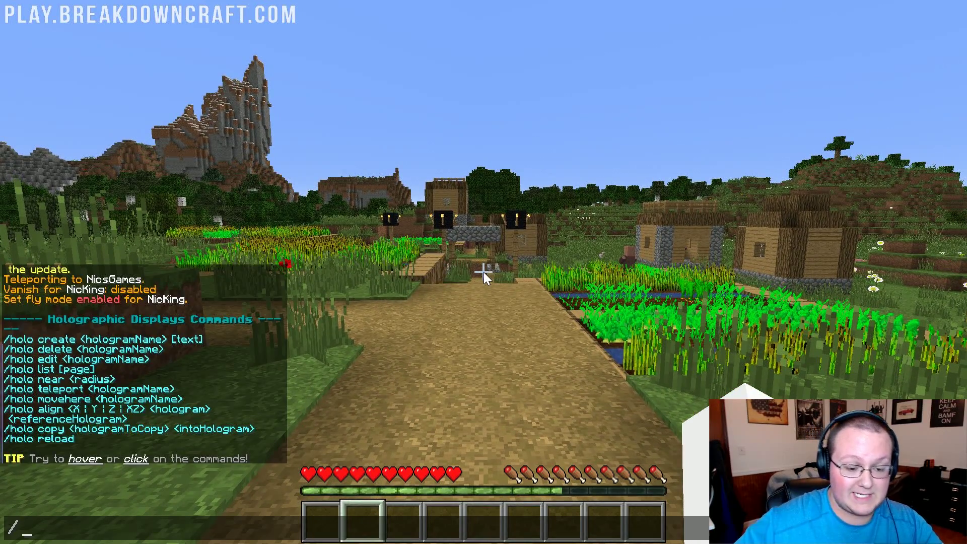
pyautogui.write('holo ')
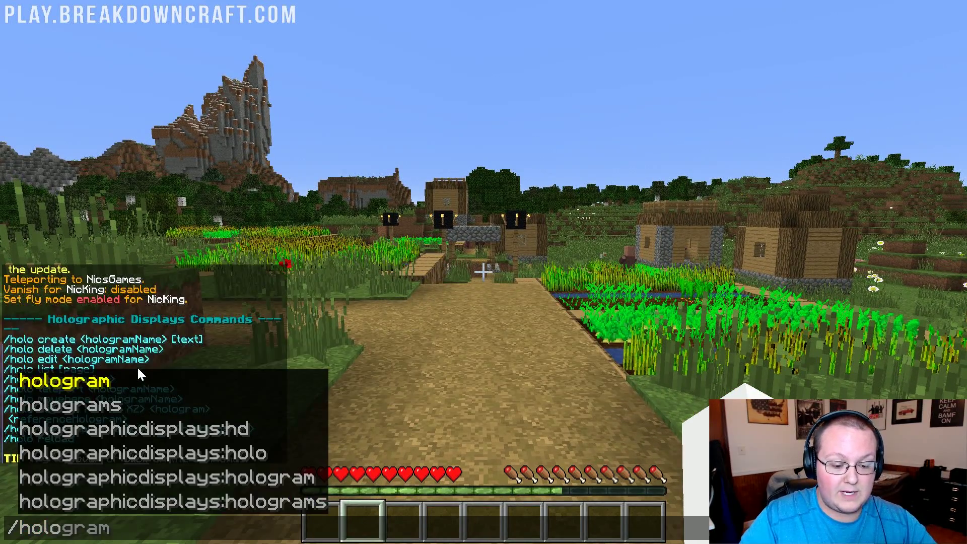
pyautogui.write('create ')
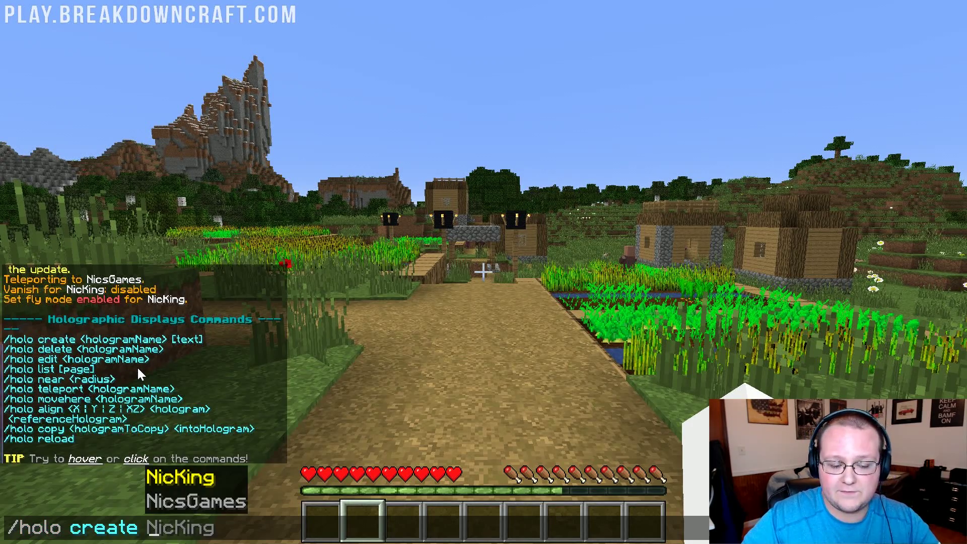
pyautogui.write('tot')
pyautogui.press('BackSpace')
pyautogui.press('BackSpace')
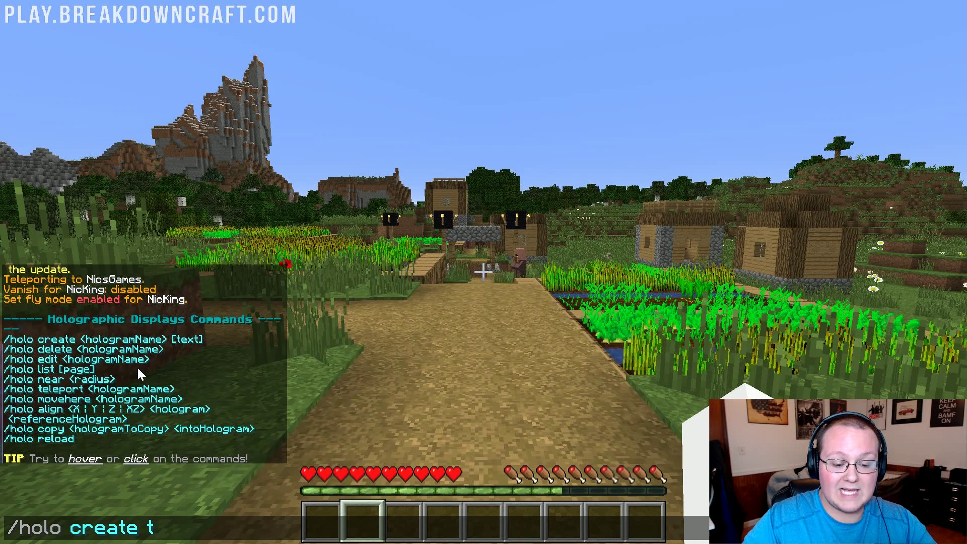
pyautogui.write('utorial ')
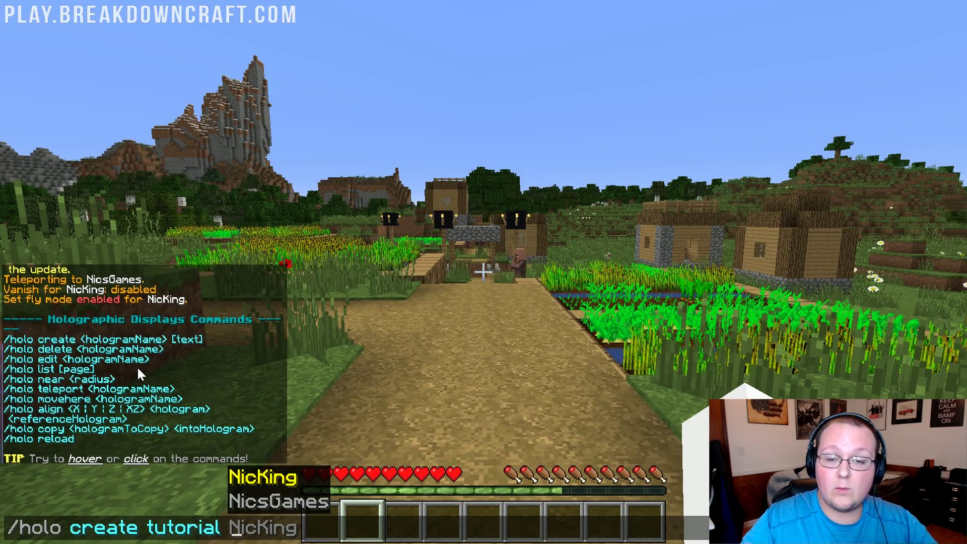
pyautogui.write('Welcome')
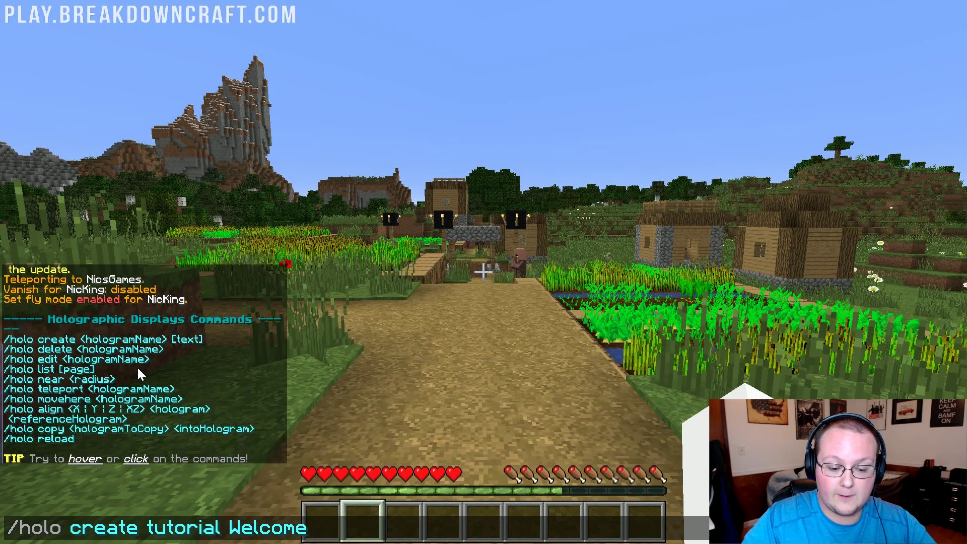
pyautogui.write(' To The Village')
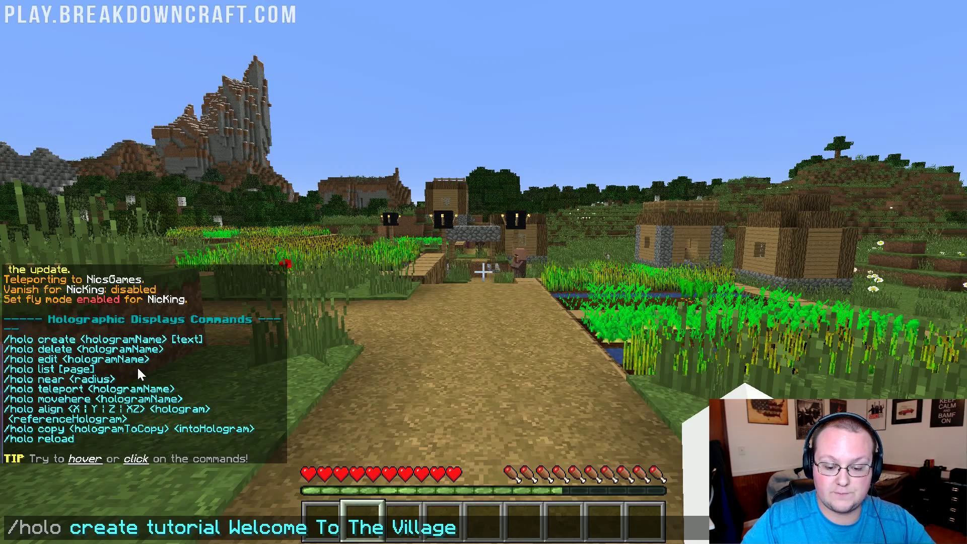
pyautogui.press('Return')
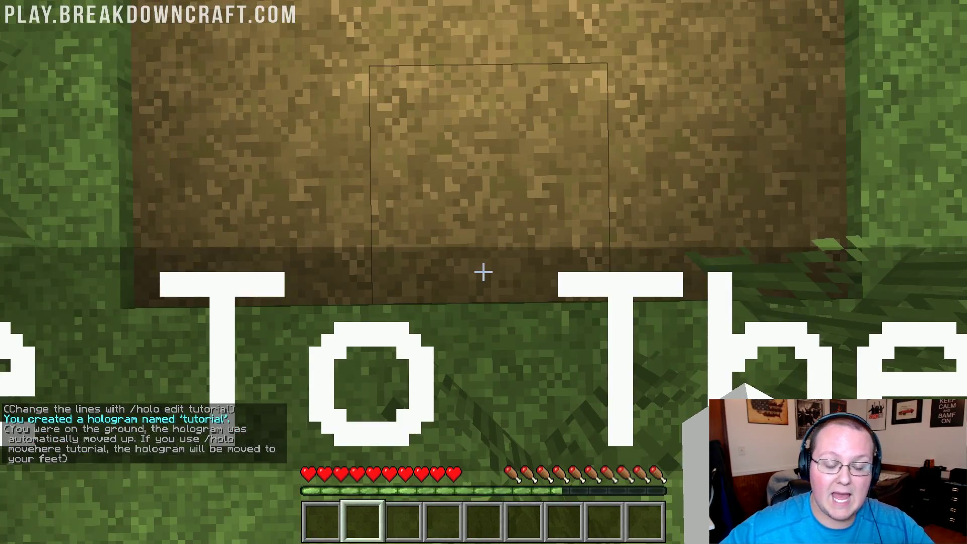
# Examine the new hologram on the path from close up and from farther back.
pyautogui.press('s')
pyautogui.press('w')
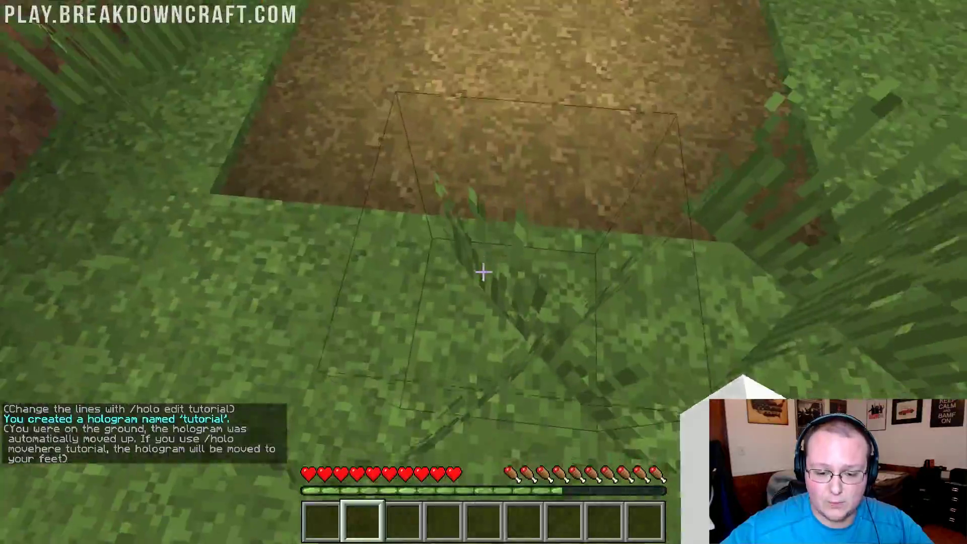
pyautogui.press('s')
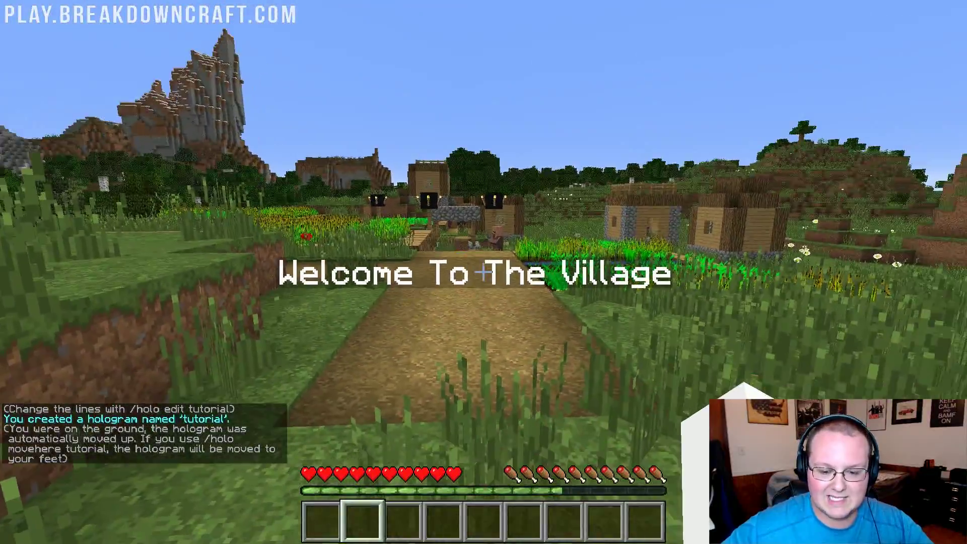
pyautogui.press('w')
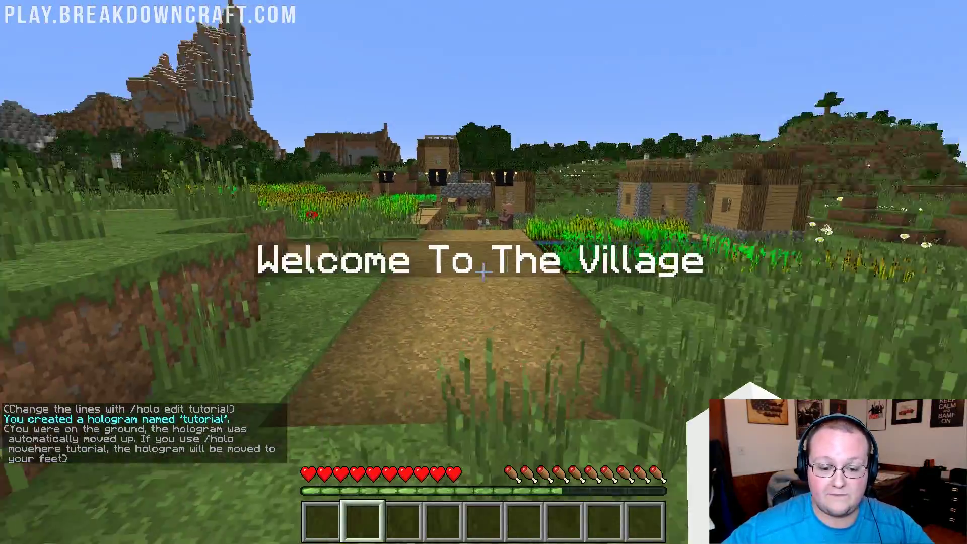
pyautogui.press('w')
pyautogui.press('s')
pyautogui.press('w')
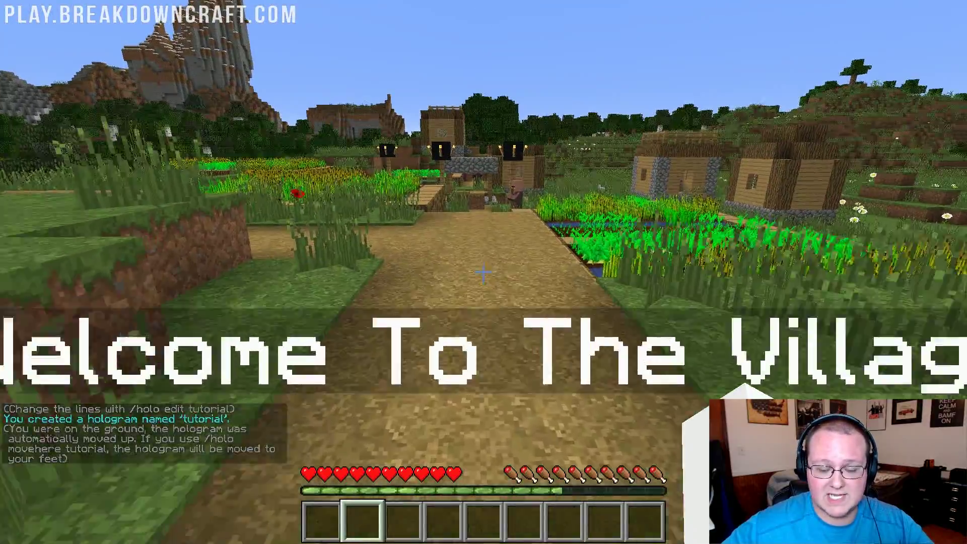
pyautogui.press('s')
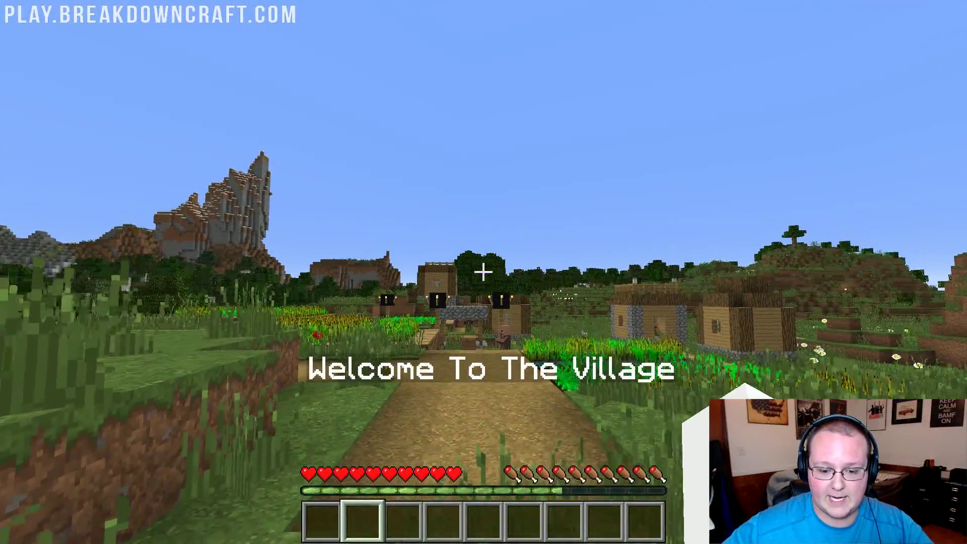
# Fly up above the village's dirt path and bring the tutorial hologram to that spot with /holo movehere.
pyautogui.press('w')
pyautogui.press('space')
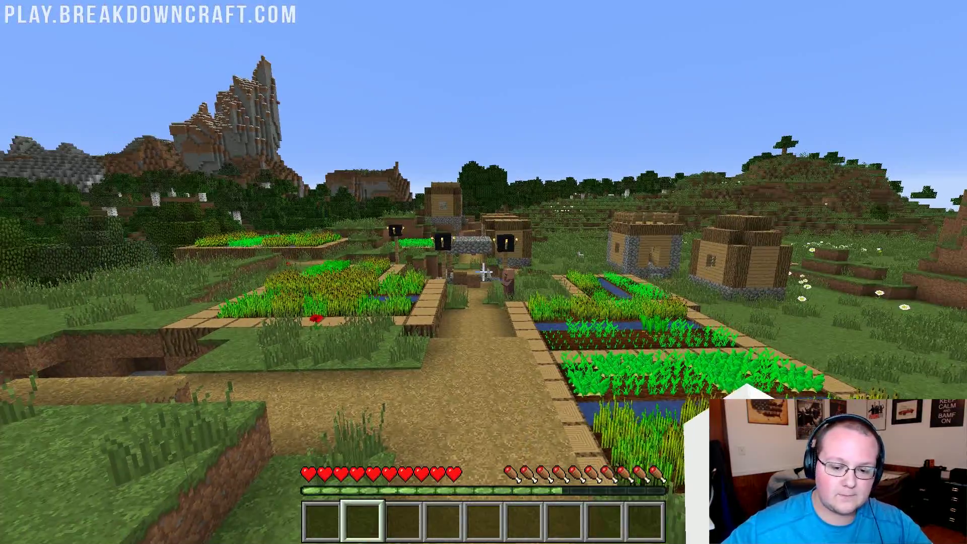
pyautogui.press('t')
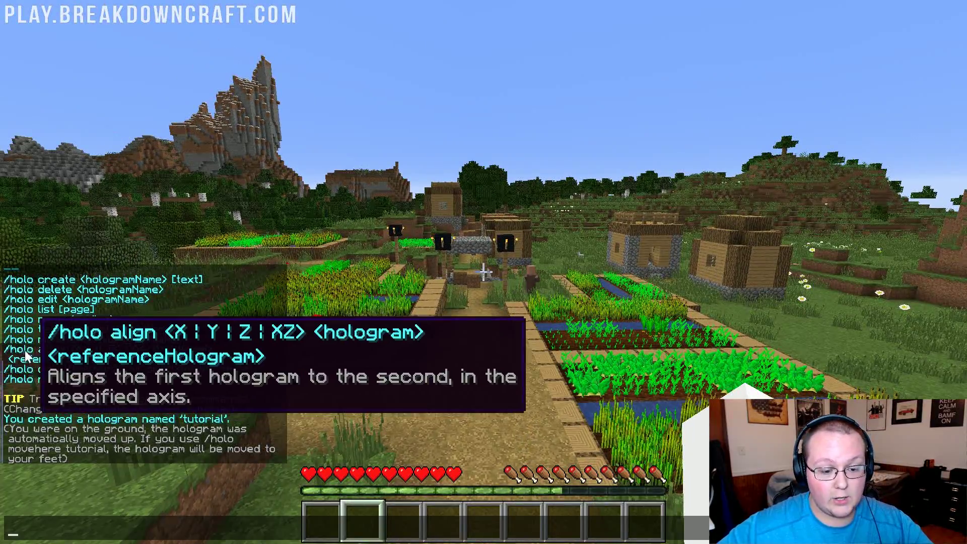
pyautogui.moveTo(68, 348)
pyautogui.write('/hologram')
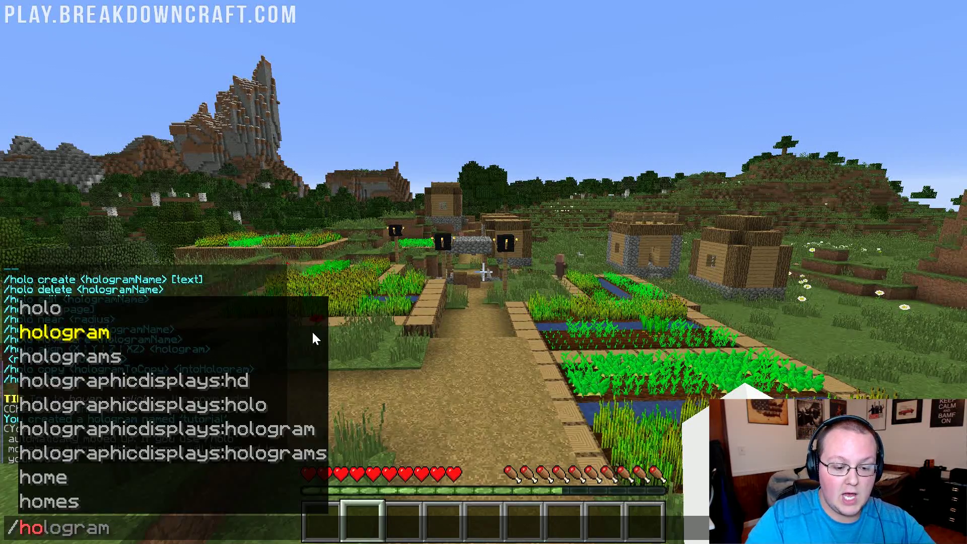
pyautogui.press('BackSpace')
pyautogui.press('BackSpace')
pyautogui.press('BackSpace')
pyautogui.press('BackSpace')
pyautogui.write('moveher')
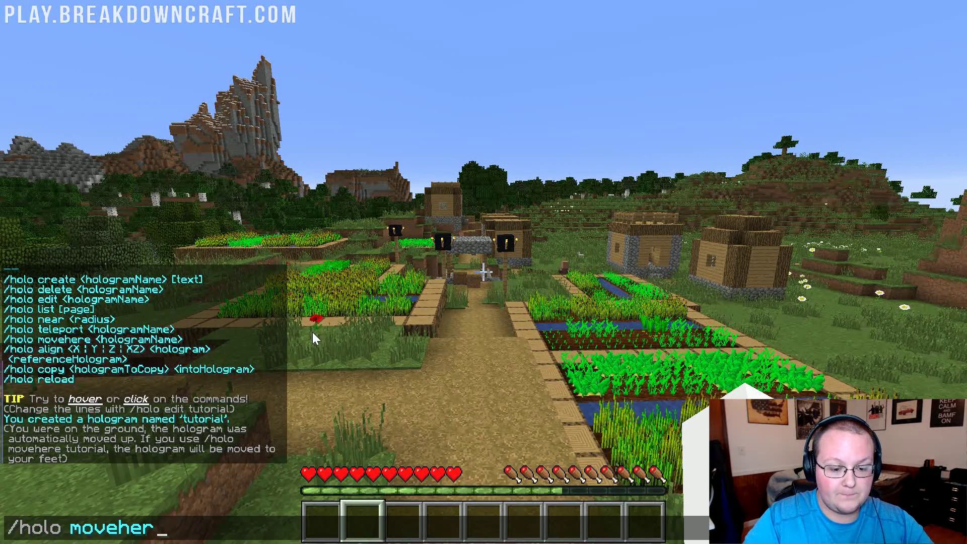
pyautogui.write('e tutorial')
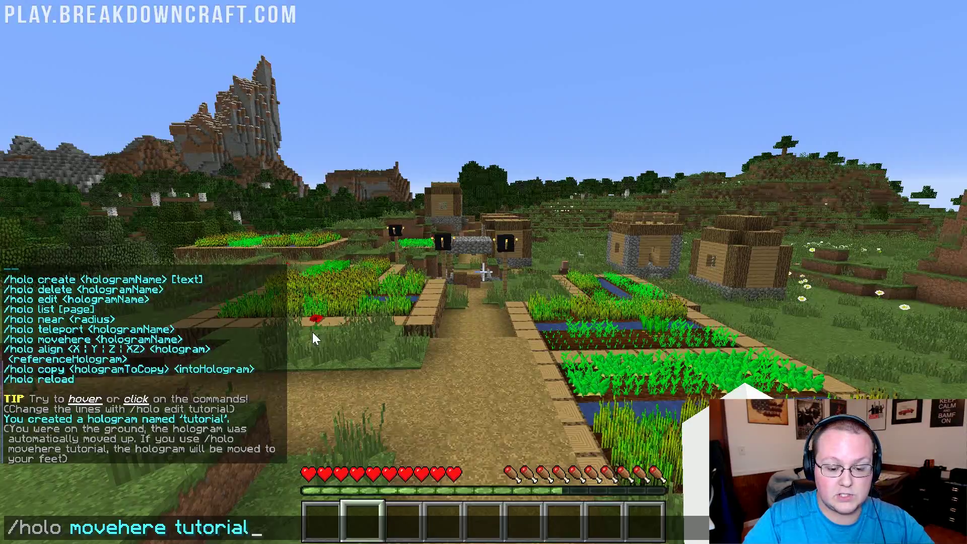
pyautogui.press('Return')
pyautogui.moveTo(483, 272)
pyautogui.press('s')
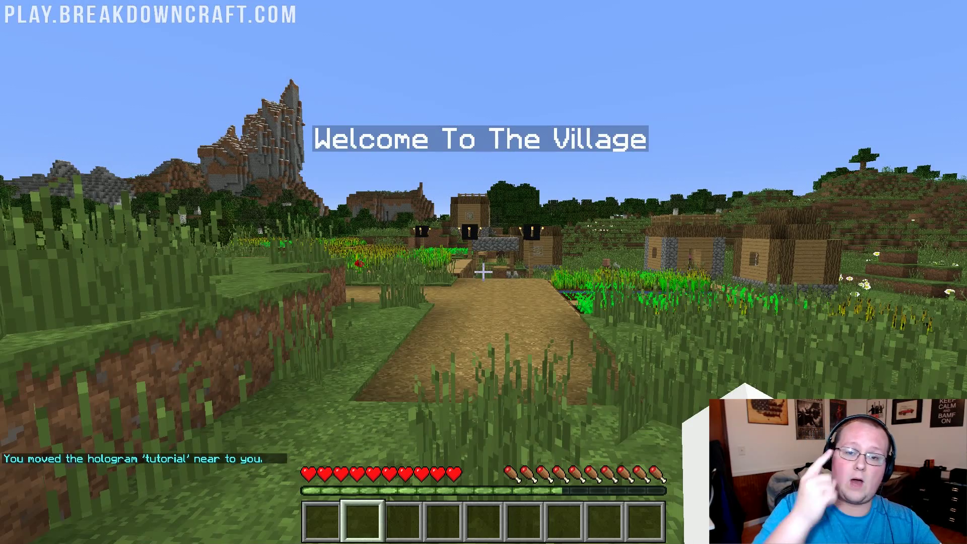
# Run /holo edit tutorial and read the description of the readimage command in the resulting list.
pyautogui.press('t')
pyautogui.scroll(1, 252, 328)
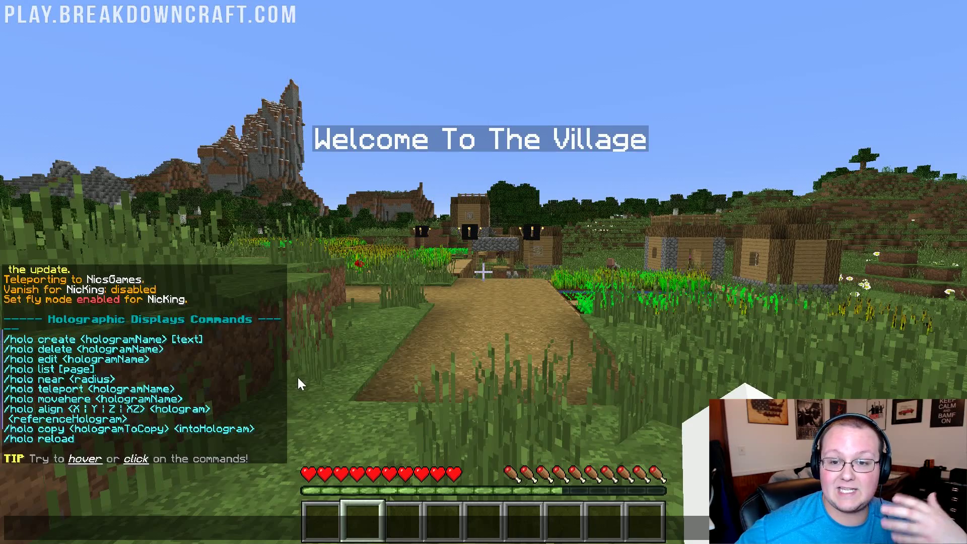
pyautogui.scroll(-1, 307, 355)
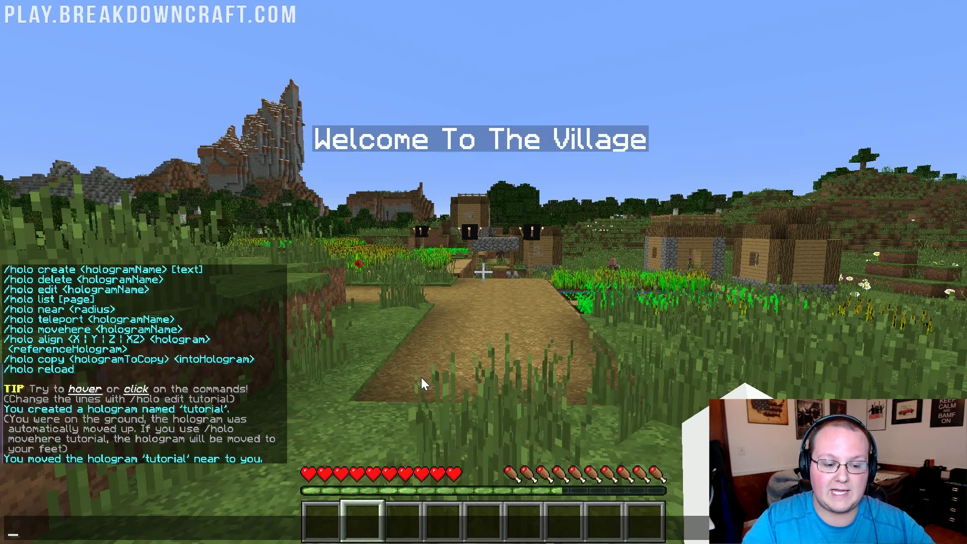
pyautogui.write('/holo edit tutorial')
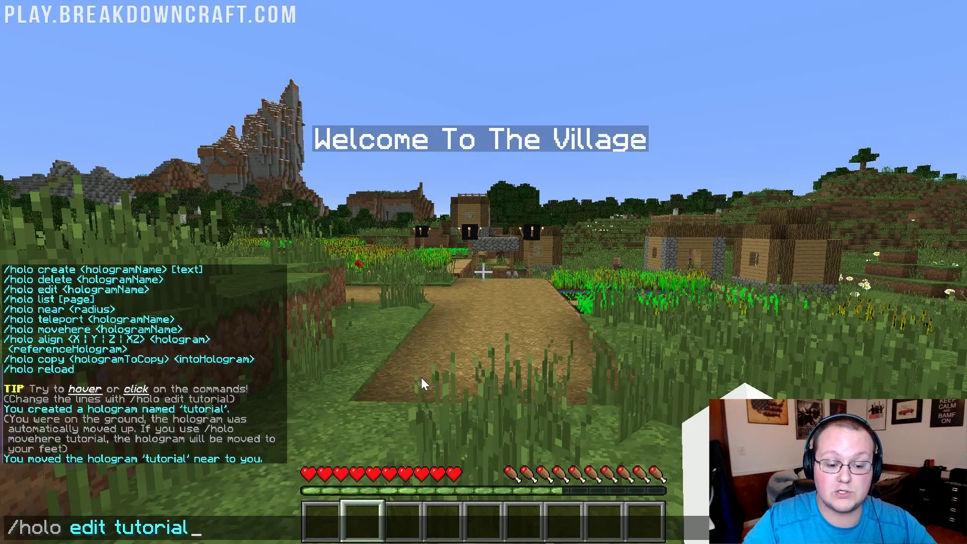
pyautogui.press('Return')
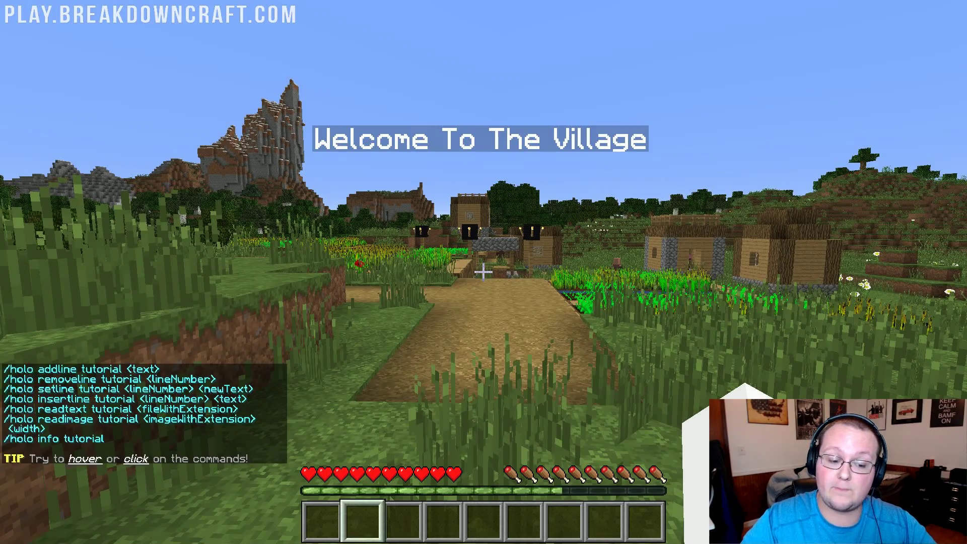
pyautogui.press('t')
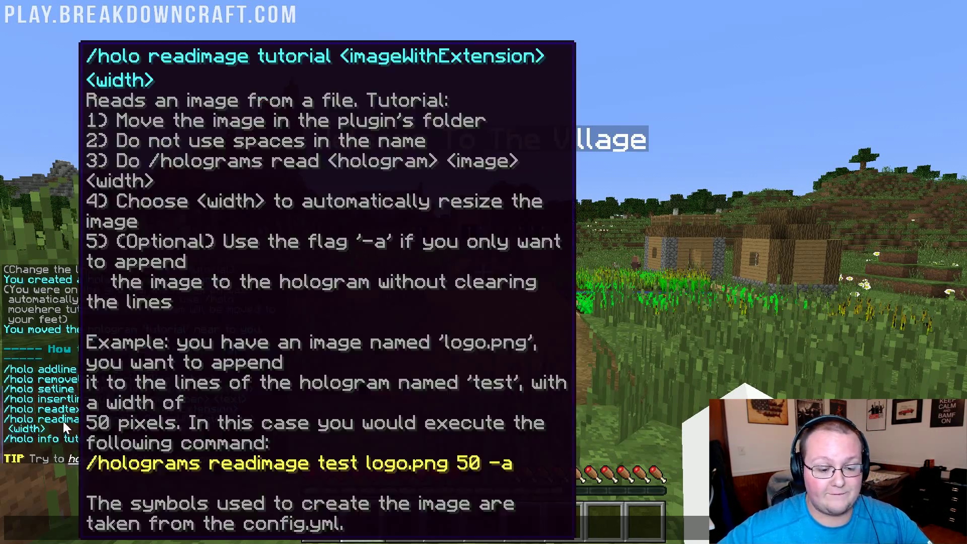
pyautogui.moveTo(64, 410)
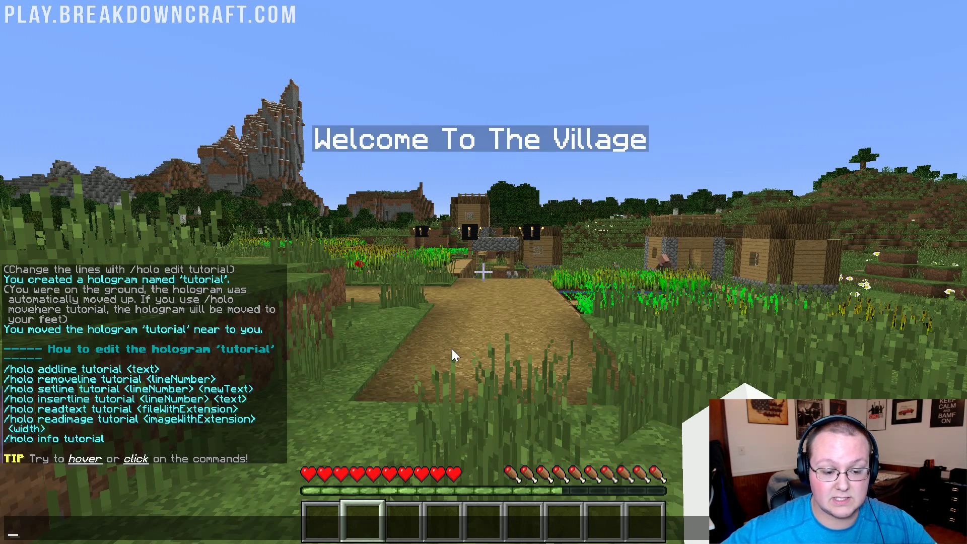
# Add the line "&c&oPlease don't grief." to the tutorial hologram with /holo addline and view it from the path.
pyautogui.write('/holo ')
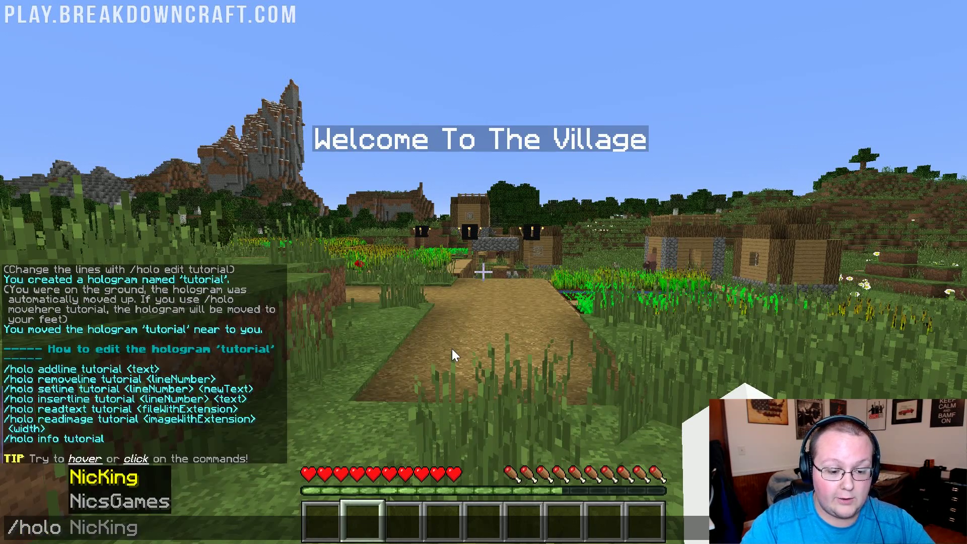
pyautogui.write('addline ')
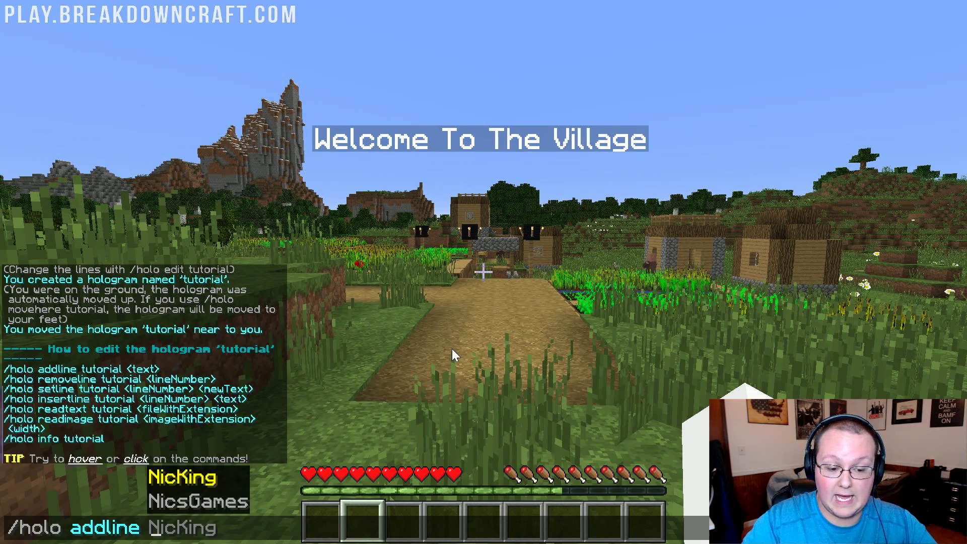
pyautogui.write('tutorial ')
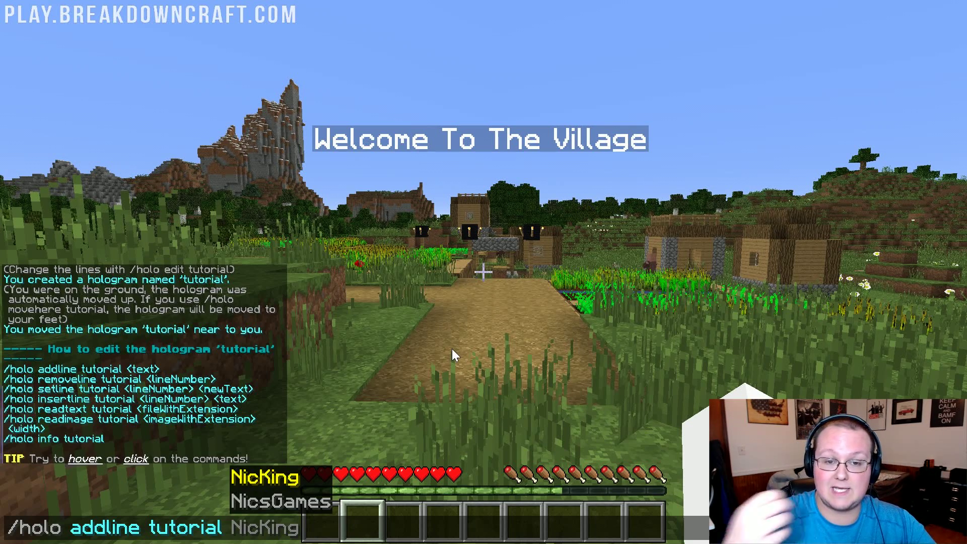
pyautogui.write('Please ')
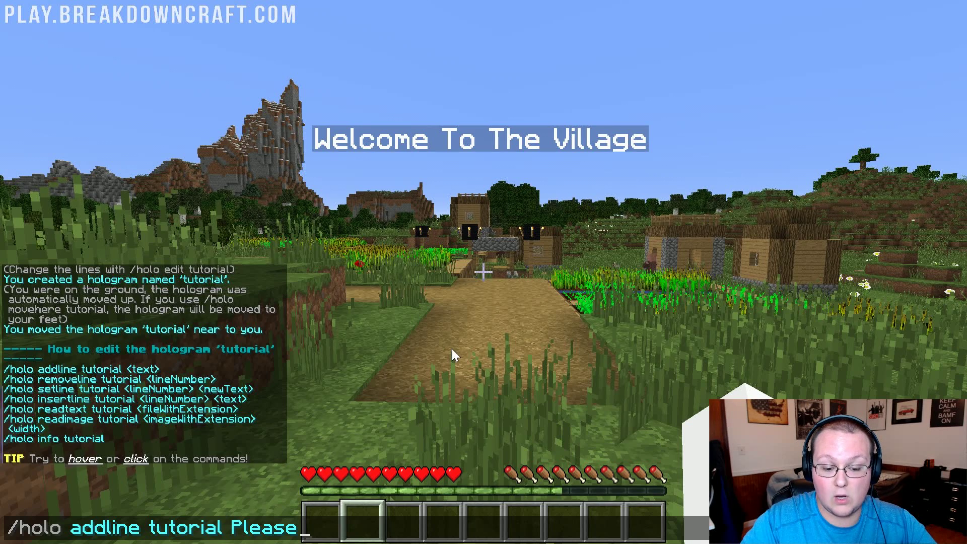
pyautogui.write("don't grief.")
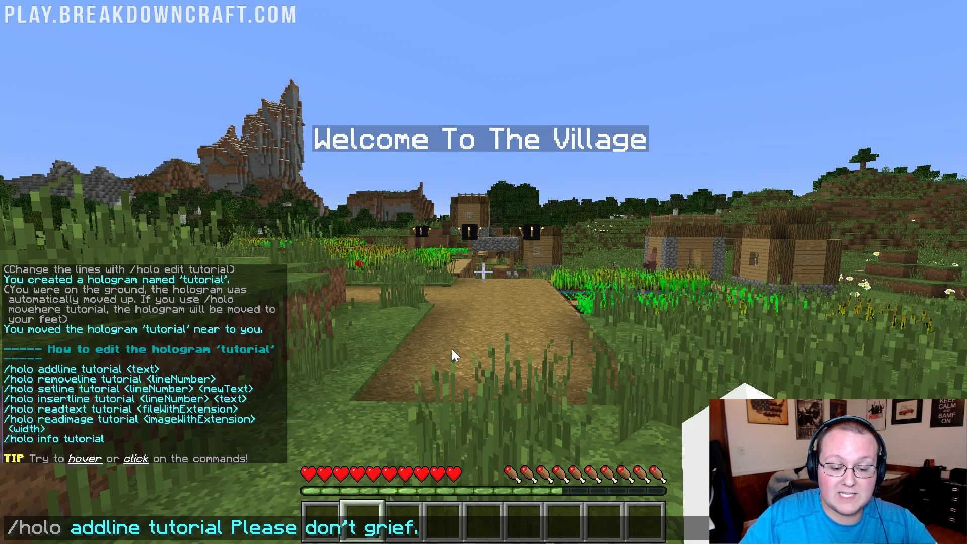
pyautogui.hotkey('ctrl', 'Left')
pyautogui.hotkey('ctrl', 'Left')
pyautogui.hotkey('ctrl', 'Left')
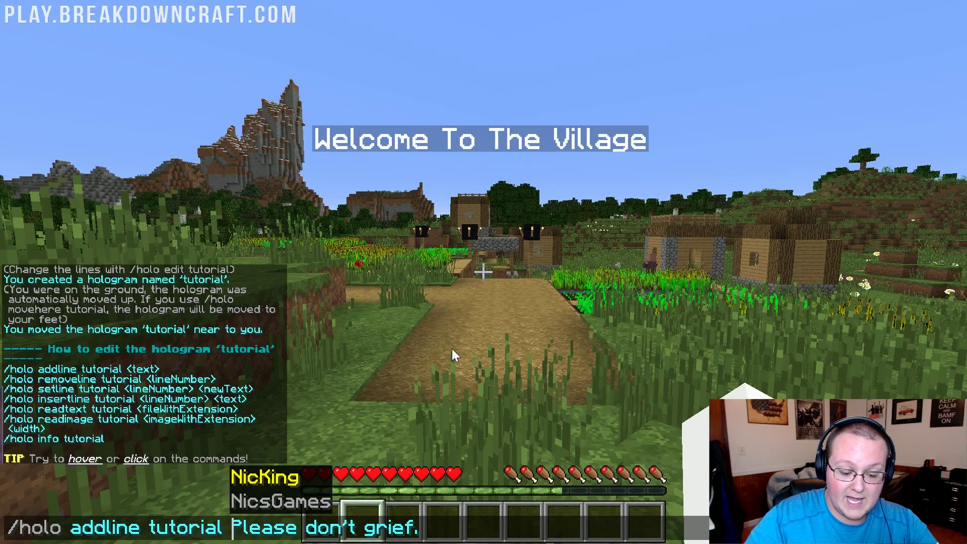
pyautogui.write('&c')
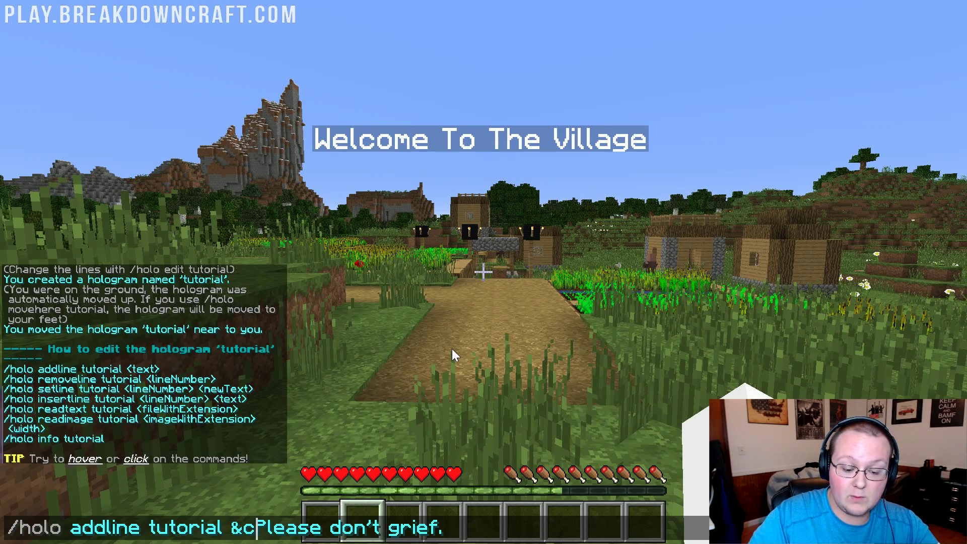
pyautogui.write('&')
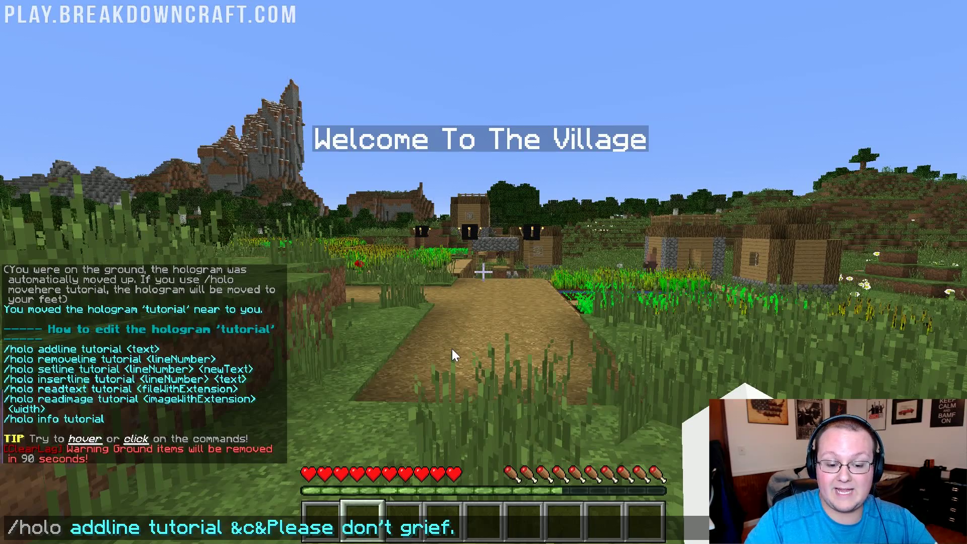
pyautogui.write('o')
pyautogui.press('Return')
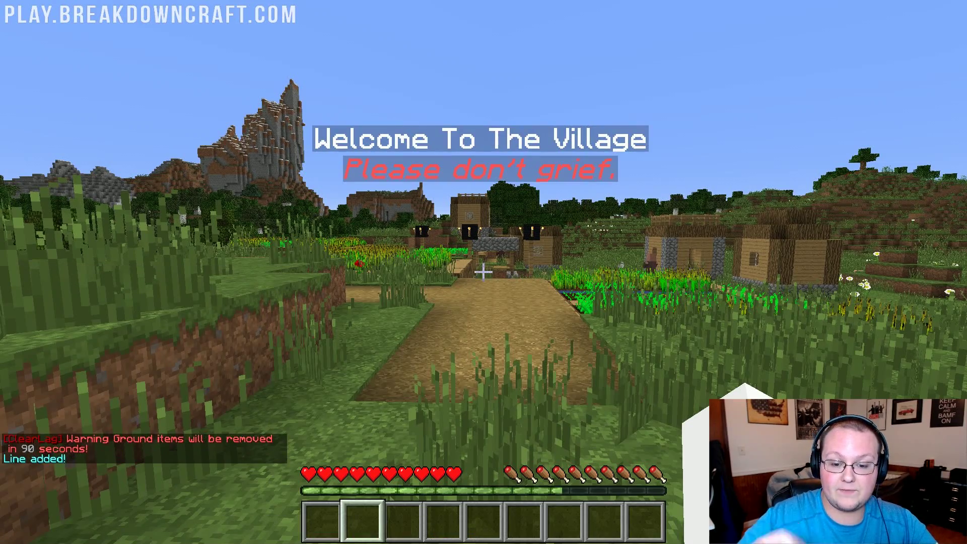
pyautogui.press('s')
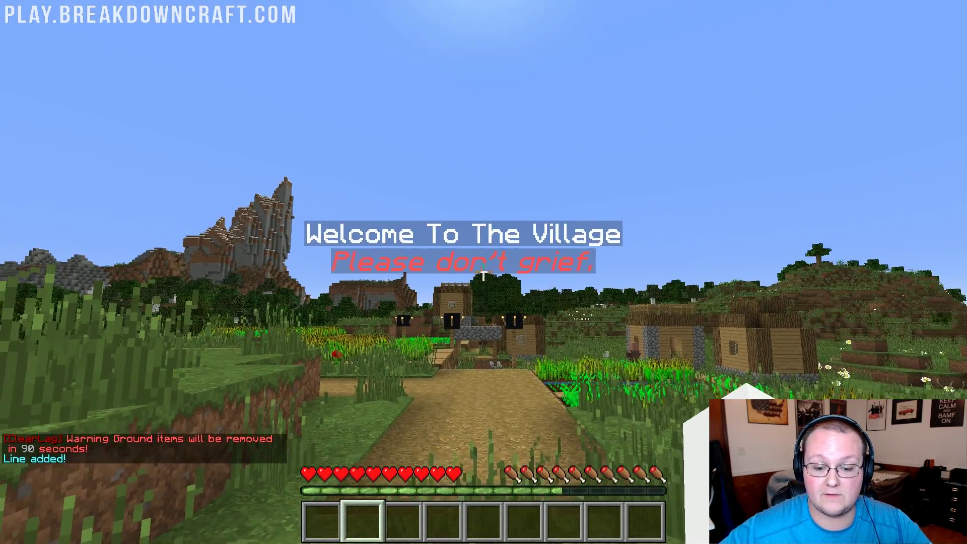
pyautogui.press('w')
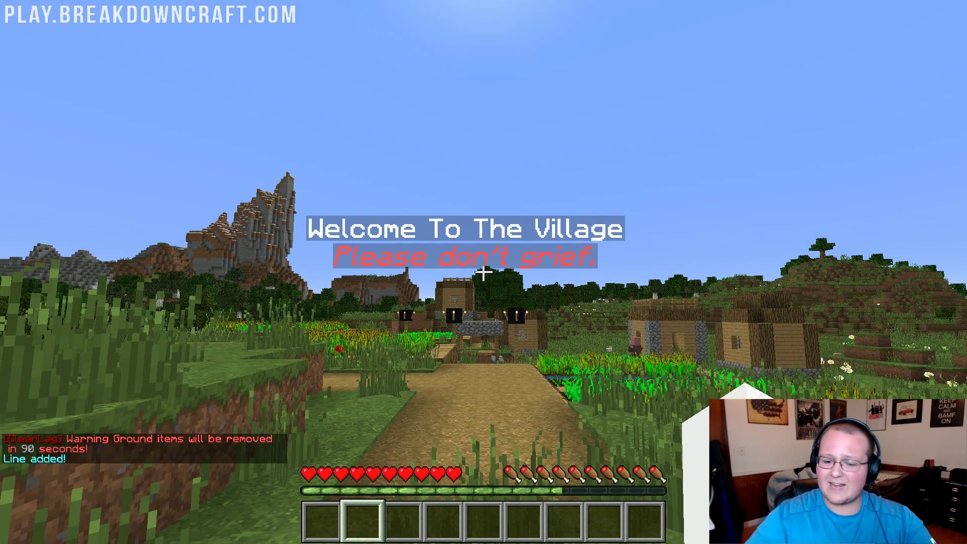
# Replace line 2 of the tutorial hologram with "&b&oPlease don't grief." using /holo setline.
pyautogui.press('t')
pyautogui.press('Up')
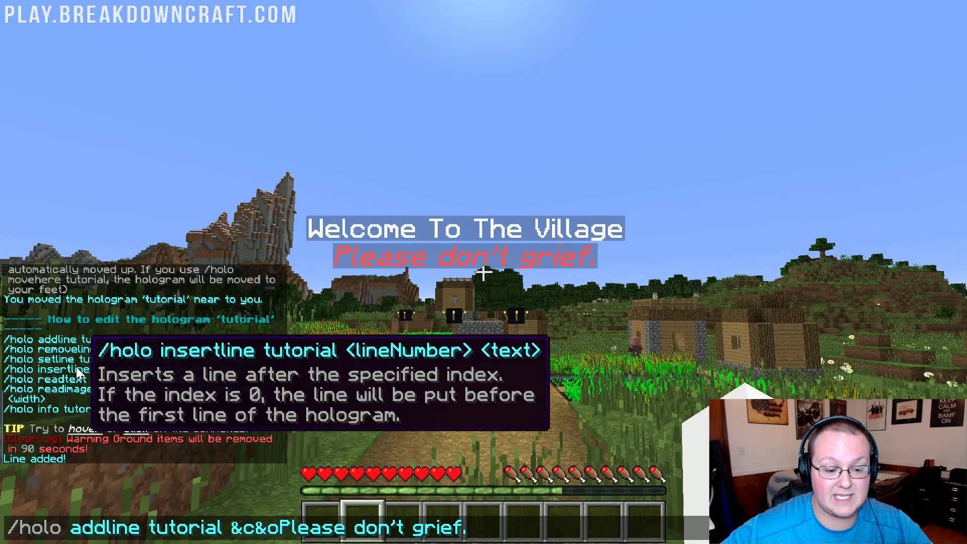
pyautogui.hotkey('ctrl', 'a')
pyautogui.write('/')
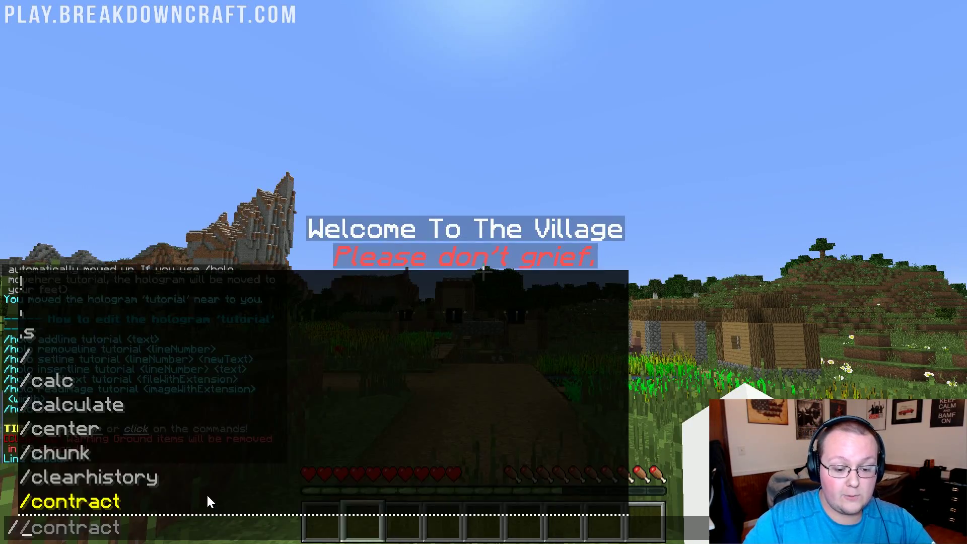
pyautogui.write('holo set')
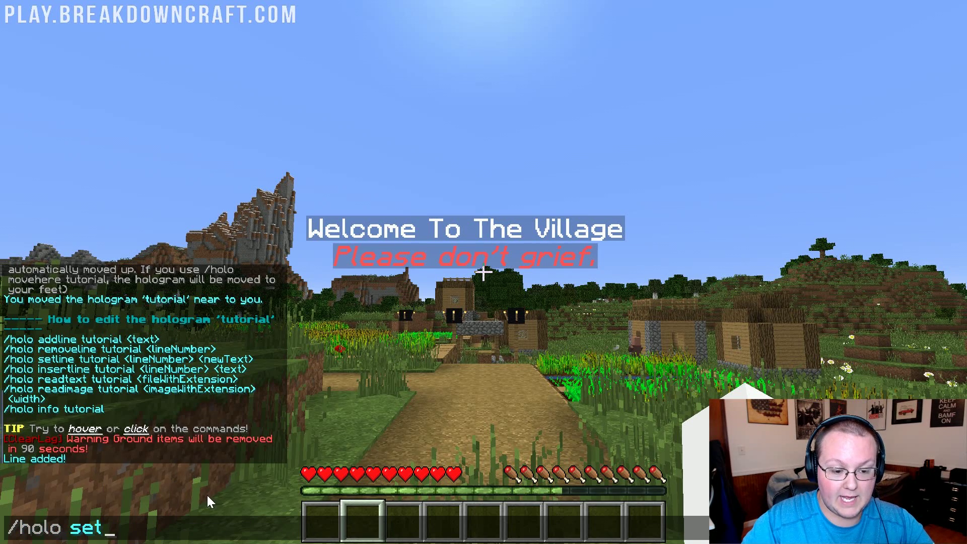
pyautogui.write('line tut')
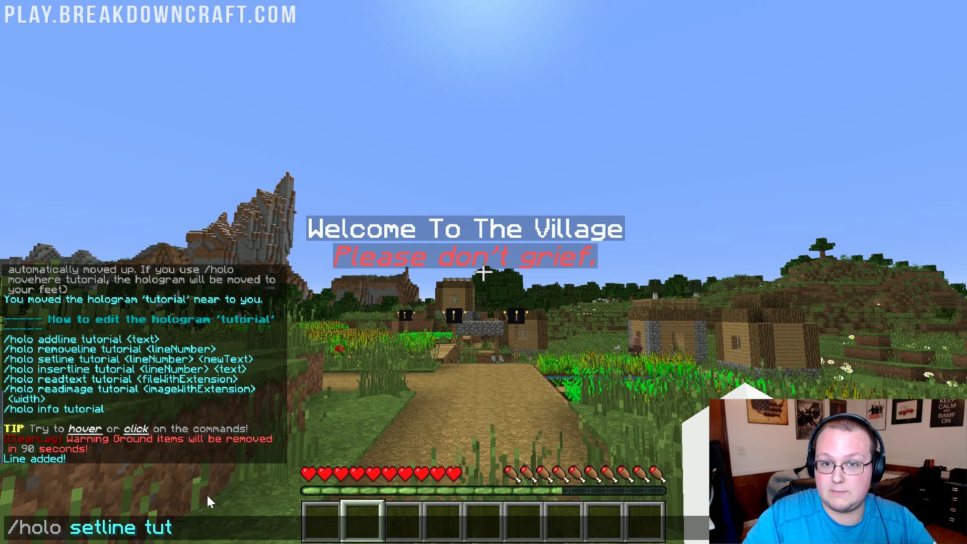
pyautogui.write('orial ')
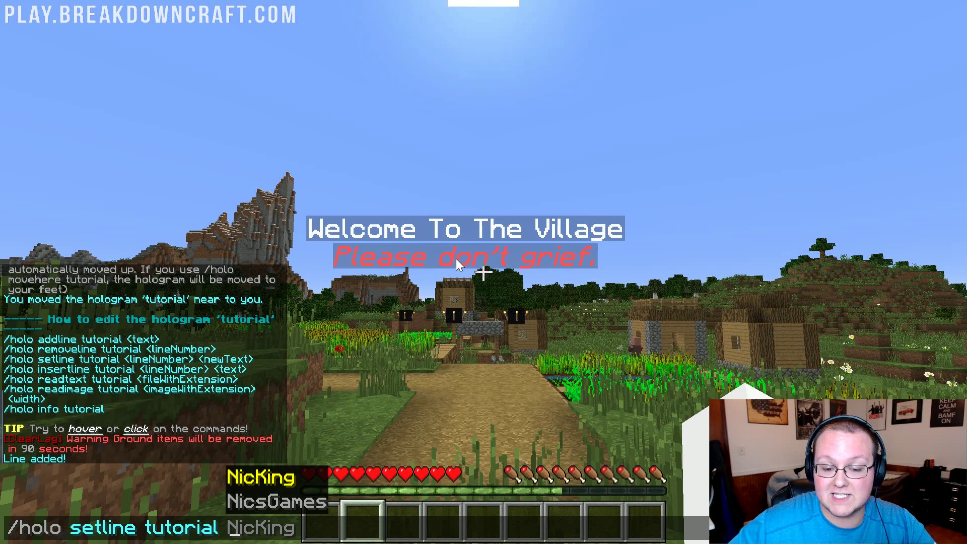
pyautogui.write('2')
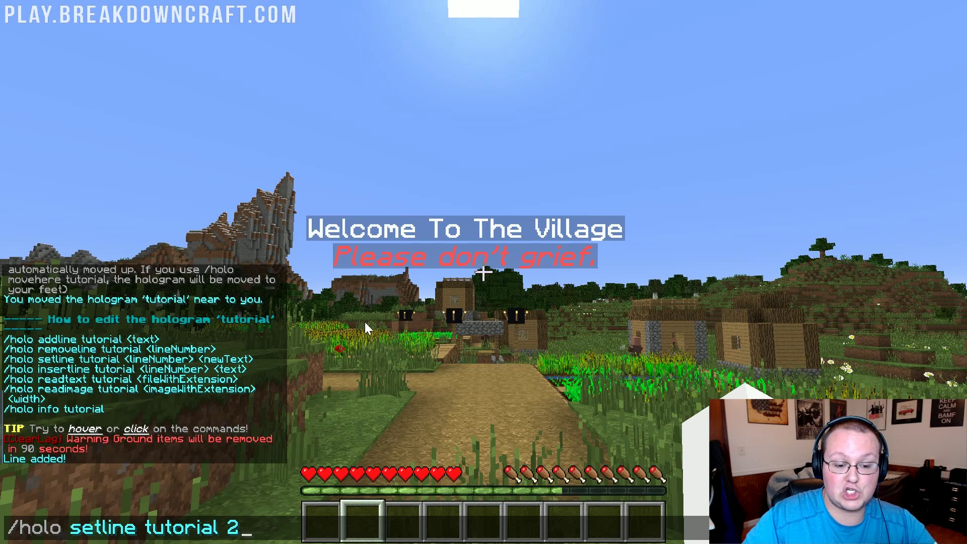
pyautogui.write(' P')
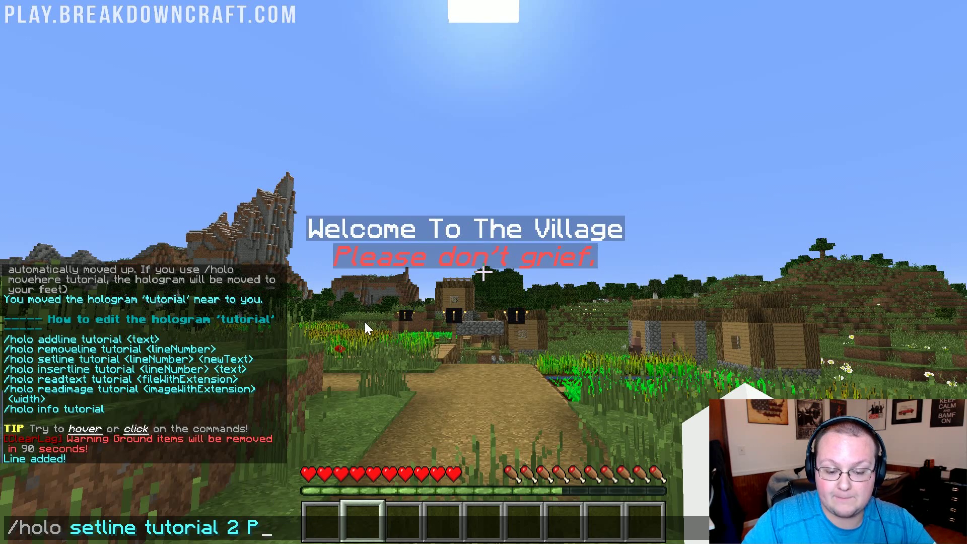
pyautogui.write("lease don't grei")
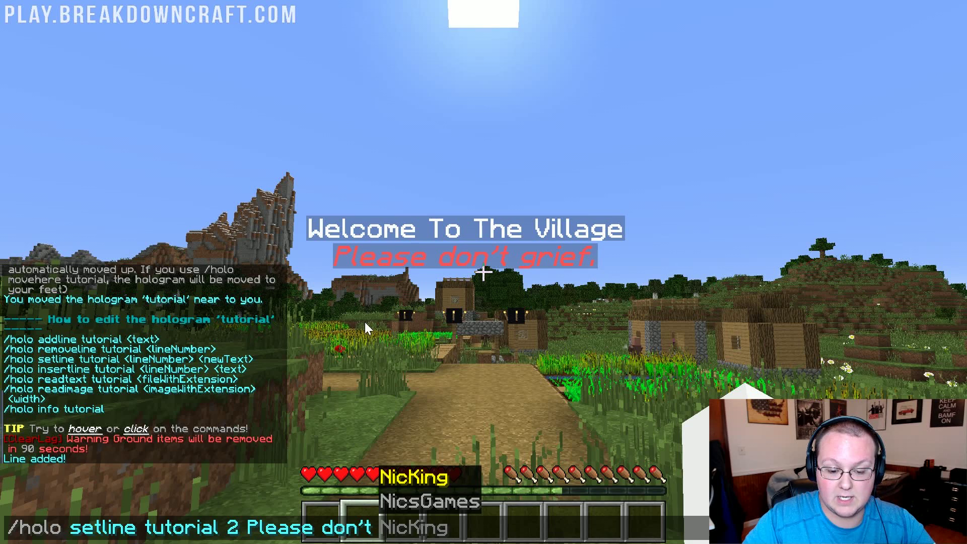
pyautogui.press('BackSpace')
pyautogui.press('BackSpace')
pyautogui.write('ief.')
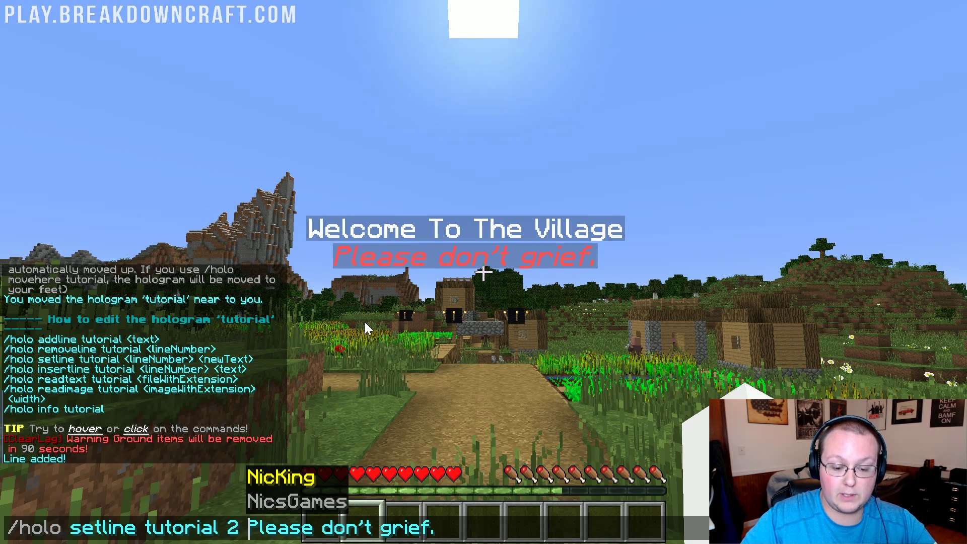
pyautogui.write('&b&o')
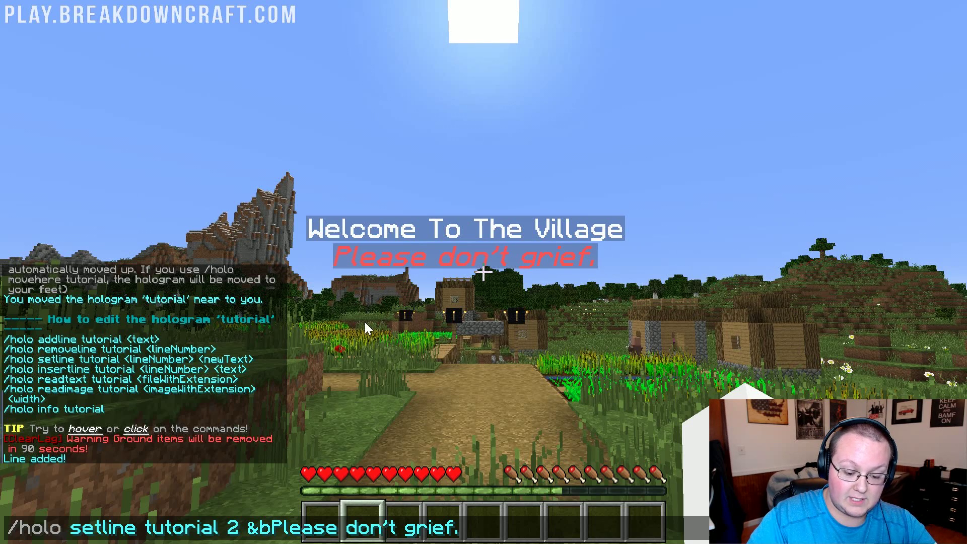